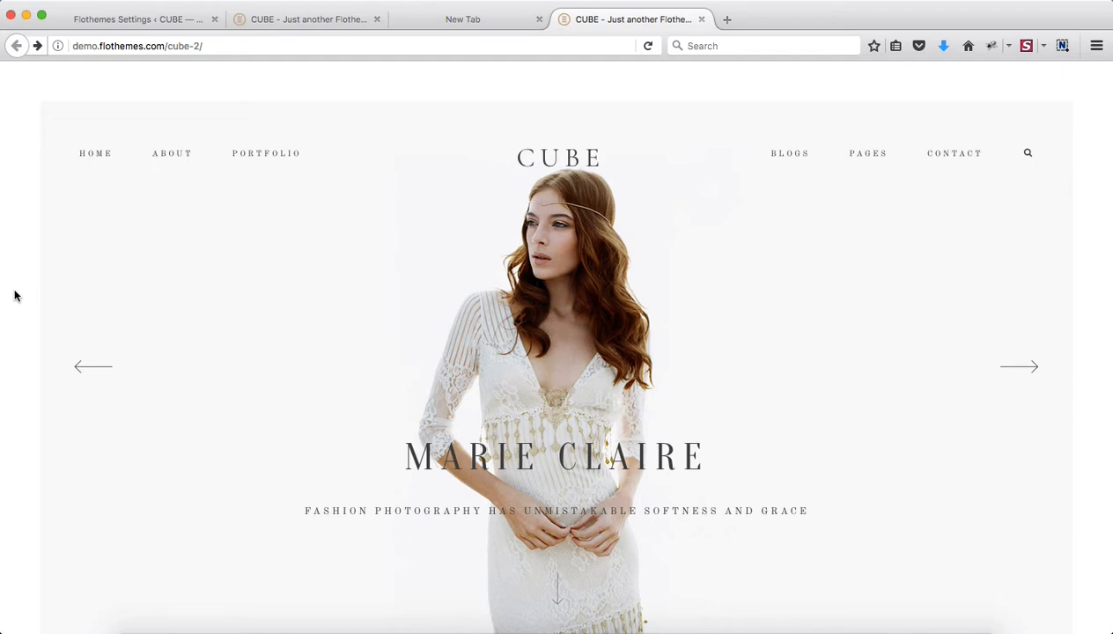
Step: Examine the CUBE 2 demo home page, including its slideshow, sticky header, welcome text and image grid
scroll(204, 291, "down", 10)
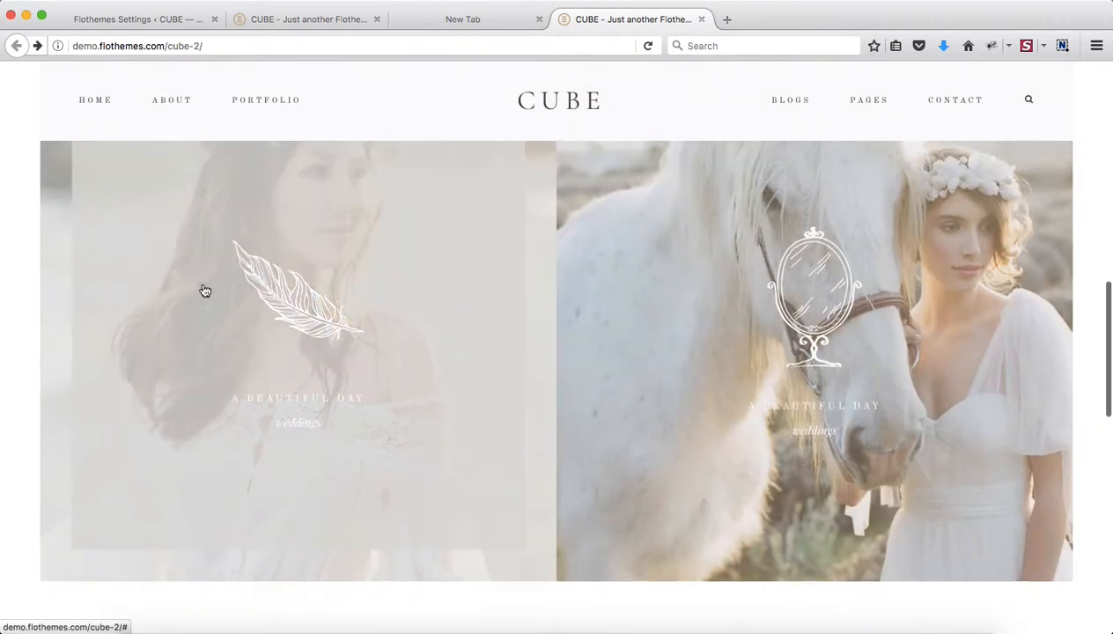
scroll(203, 290, "up", 3)
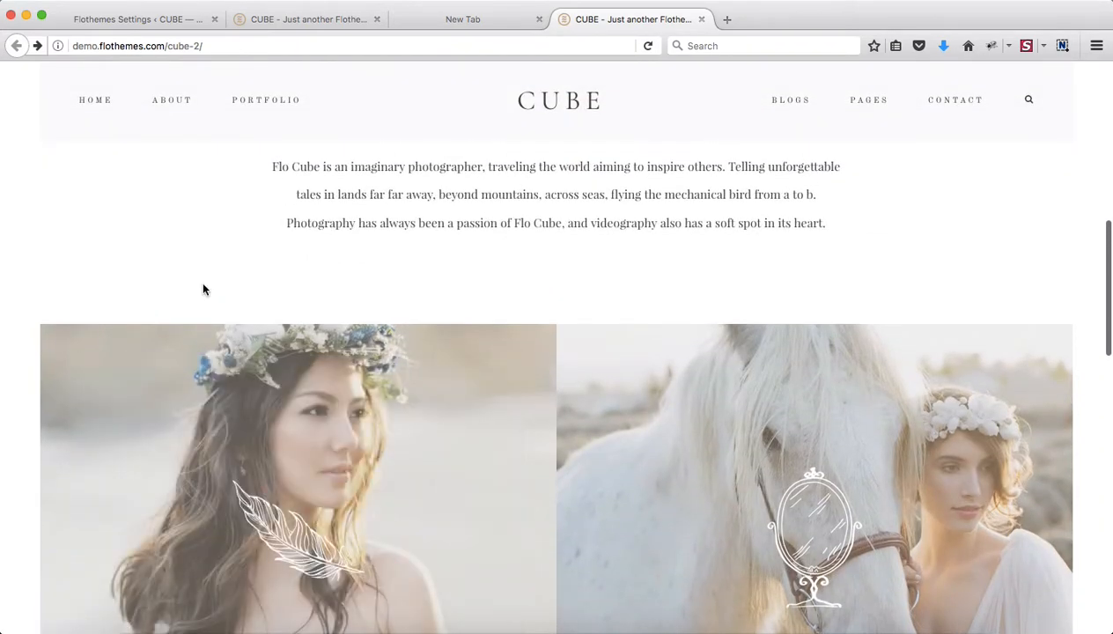
scroll(204, 290, "down", 2)
scroll(264, 401, "down", 1)
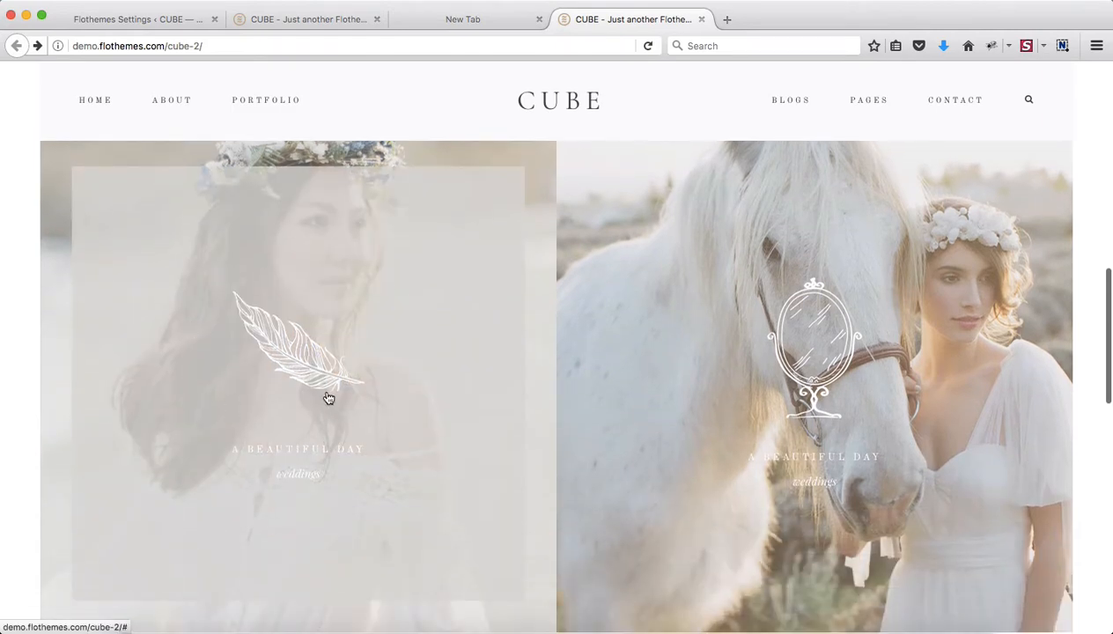
scroll(328, 398, "down", 3)
scroll(328, 398, "down", 2)
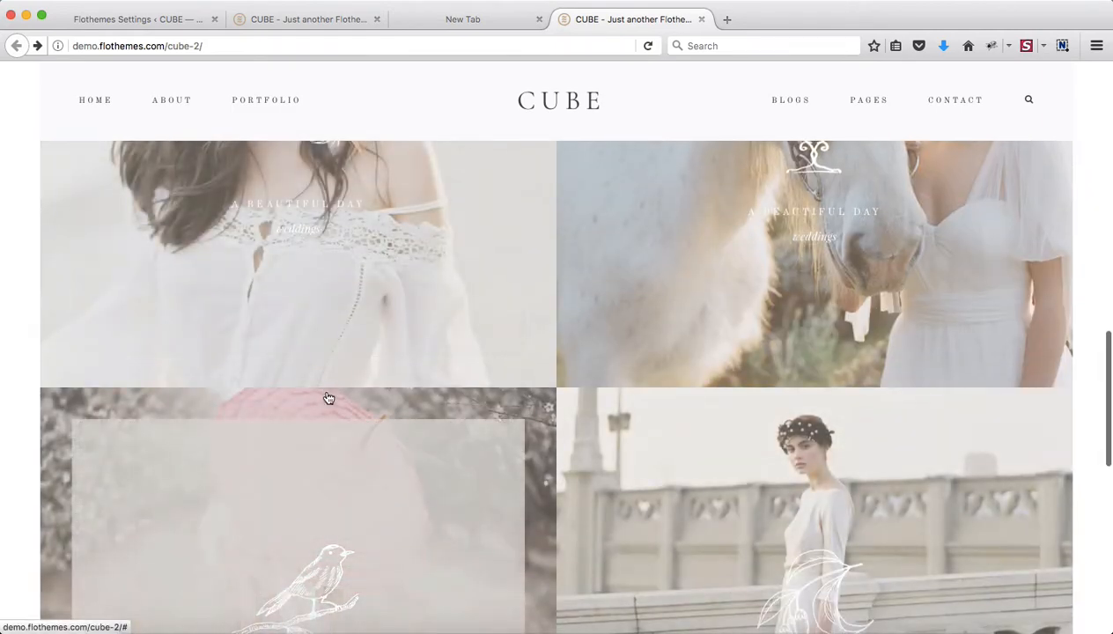
scroll(328, 398, "up", 15)
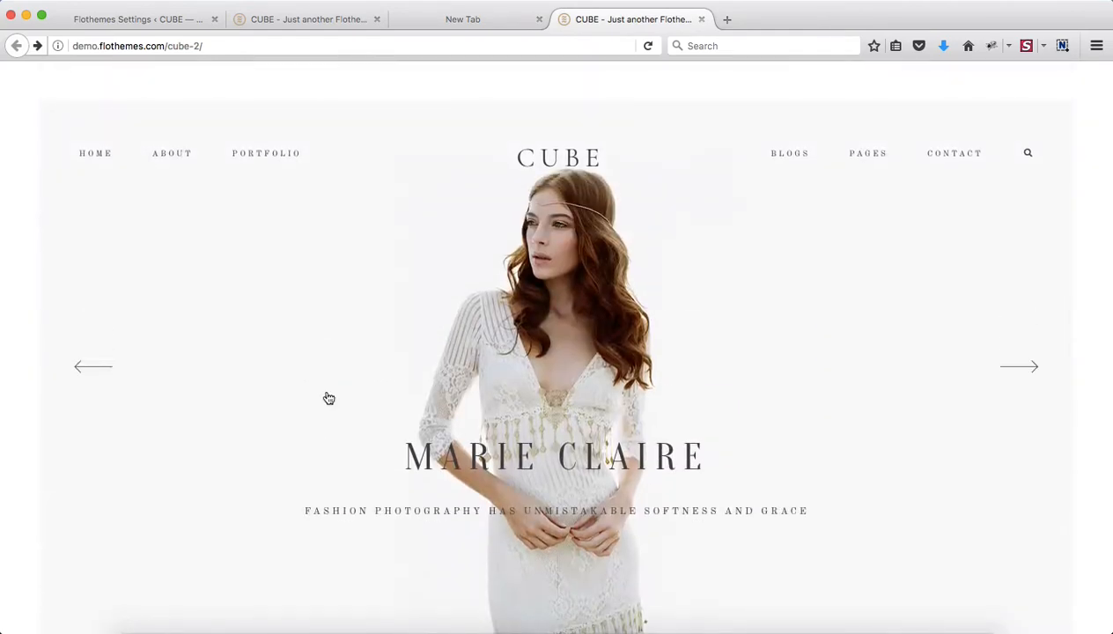
scroll(327, 396, "down", 3)
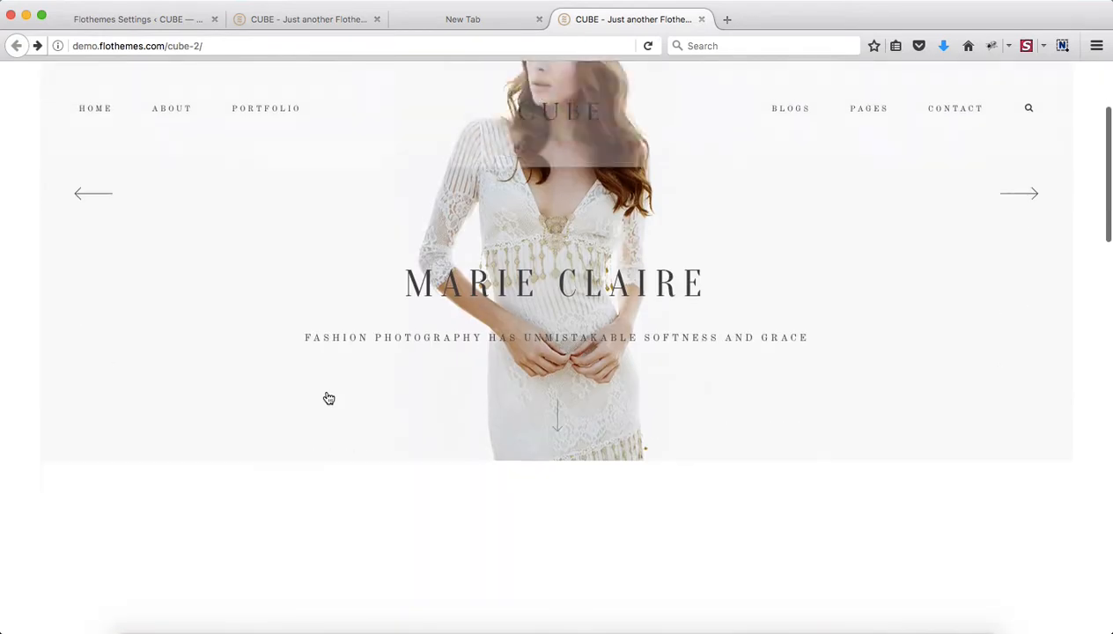
scroll(327, 393, "down", 3)
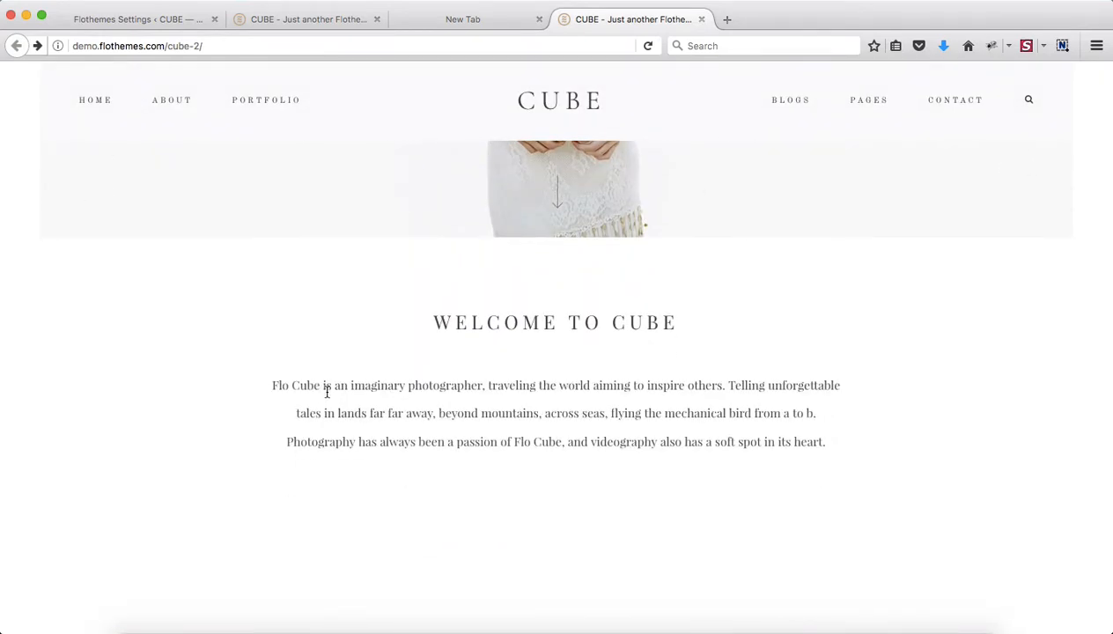
scroll(326, 397, "up", 5)
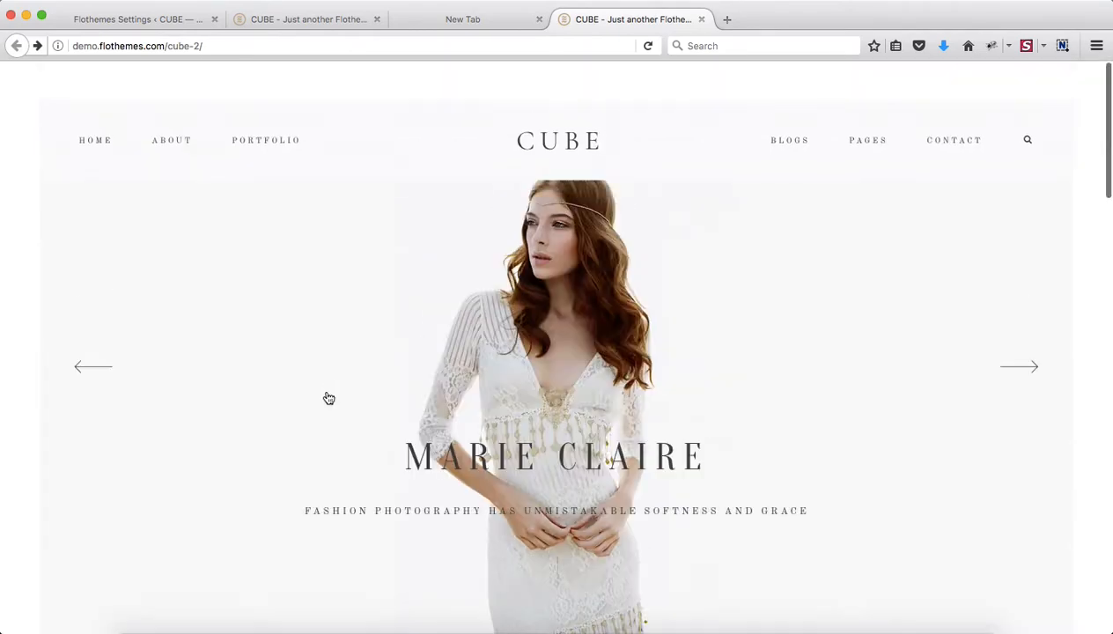
Step: Switch to the staging site's CUBE home page and examine its slideshow, header and image blocks
key("ctrl+Tab")
key("ctrl+Tab")
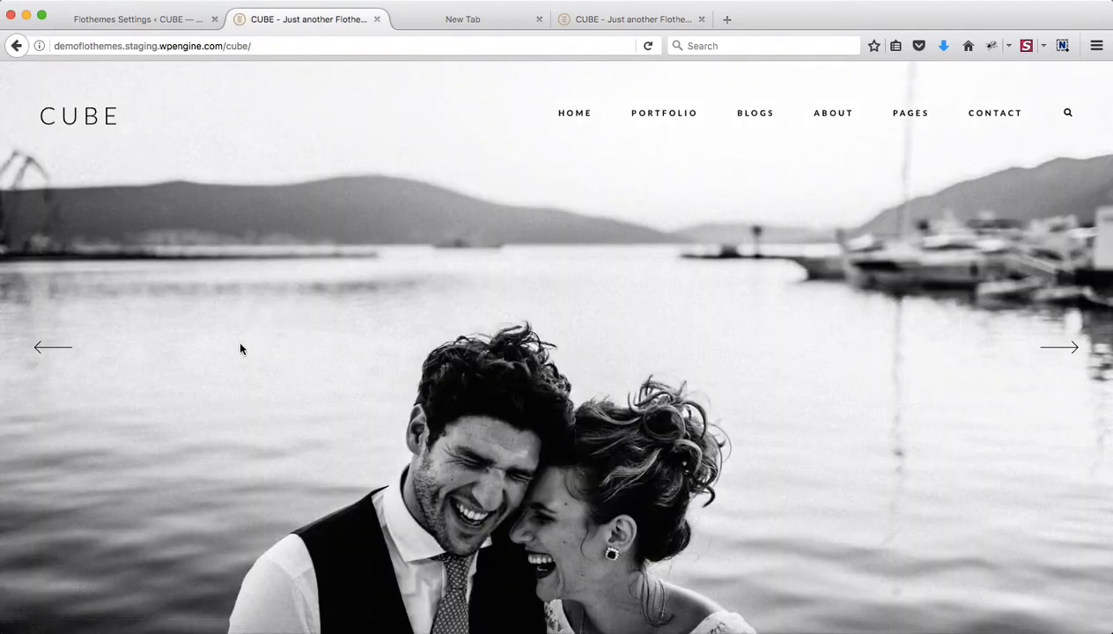
scroll(355, 247, "down", 5)
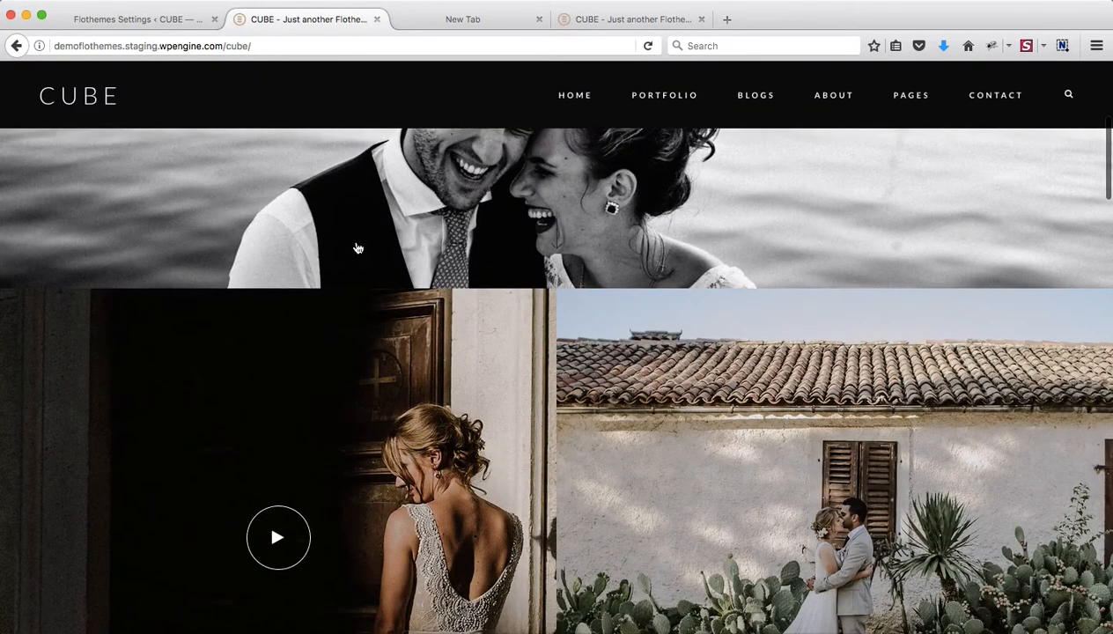
scroll(357, 249, "down", 4)
scroll(358, 248, "up", 10)
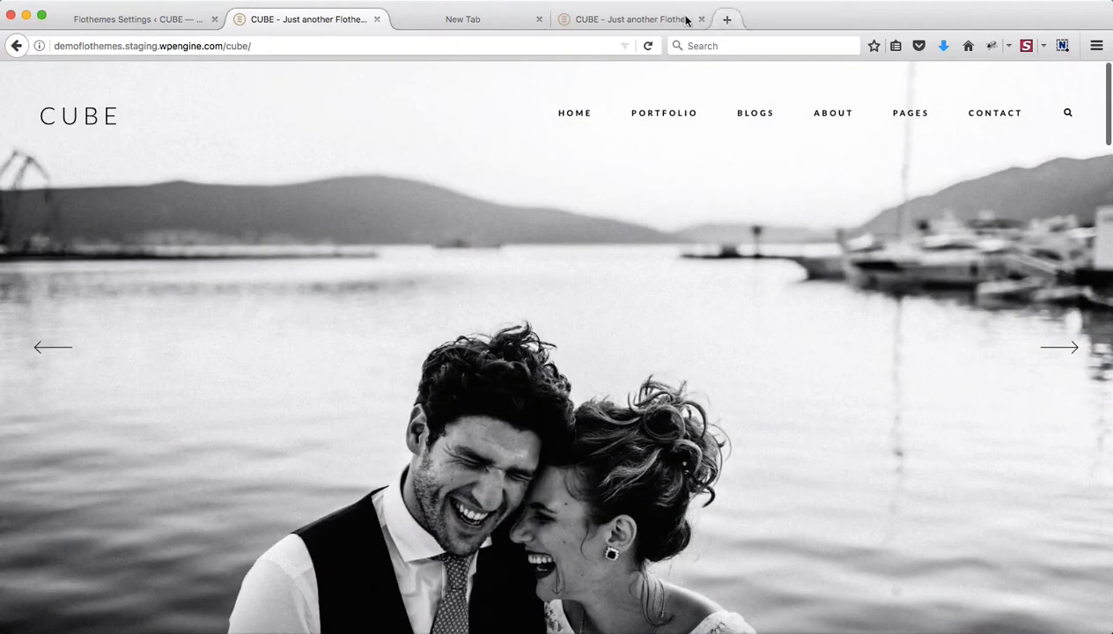
Step: Compare the page borders, header layout and image blocks of the CUBE 2 demo with the staging home page
left_click(614, 19)
scroll(588, 379, "down", 5)
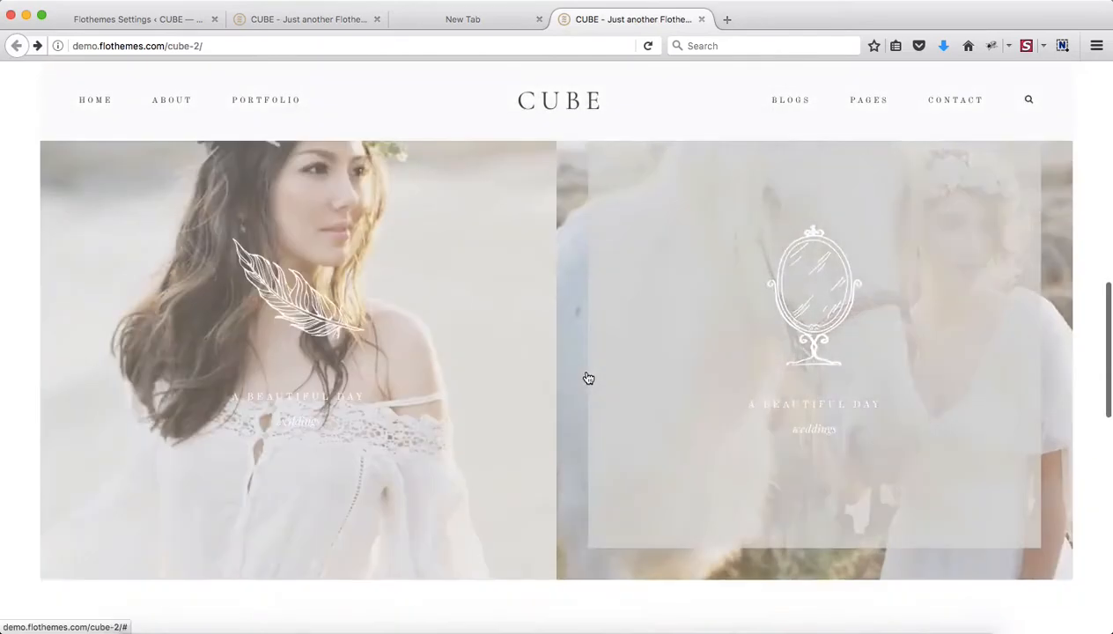
scroll(588, 379, "up", 10)
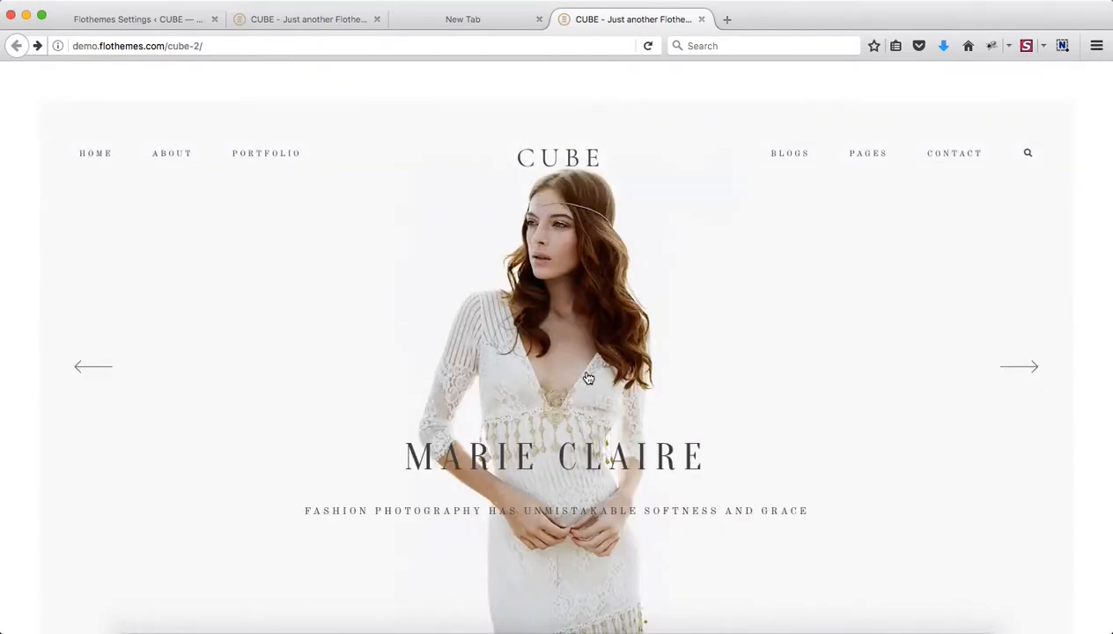
key("super+2")
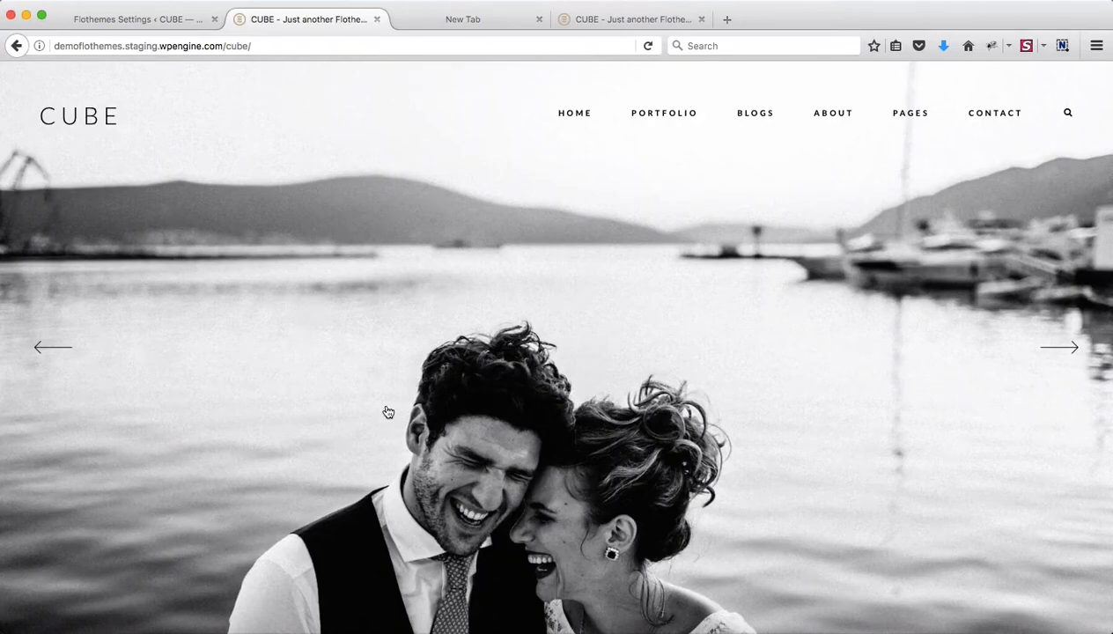
scroll(384, 412, "down", 5)
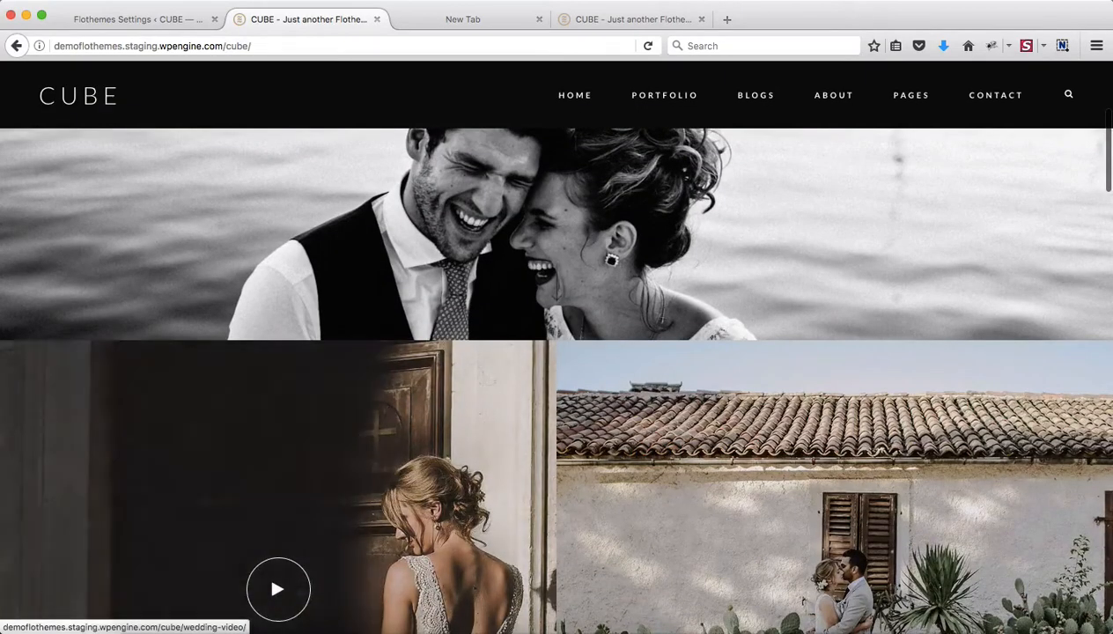
left_click(610, 20)
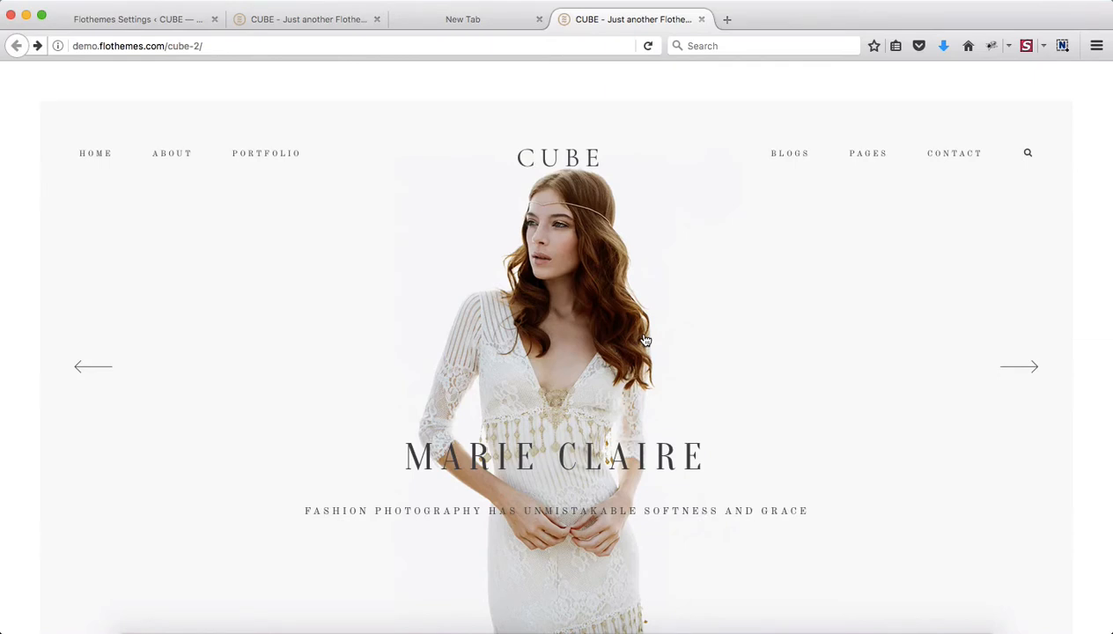
key("super+2")
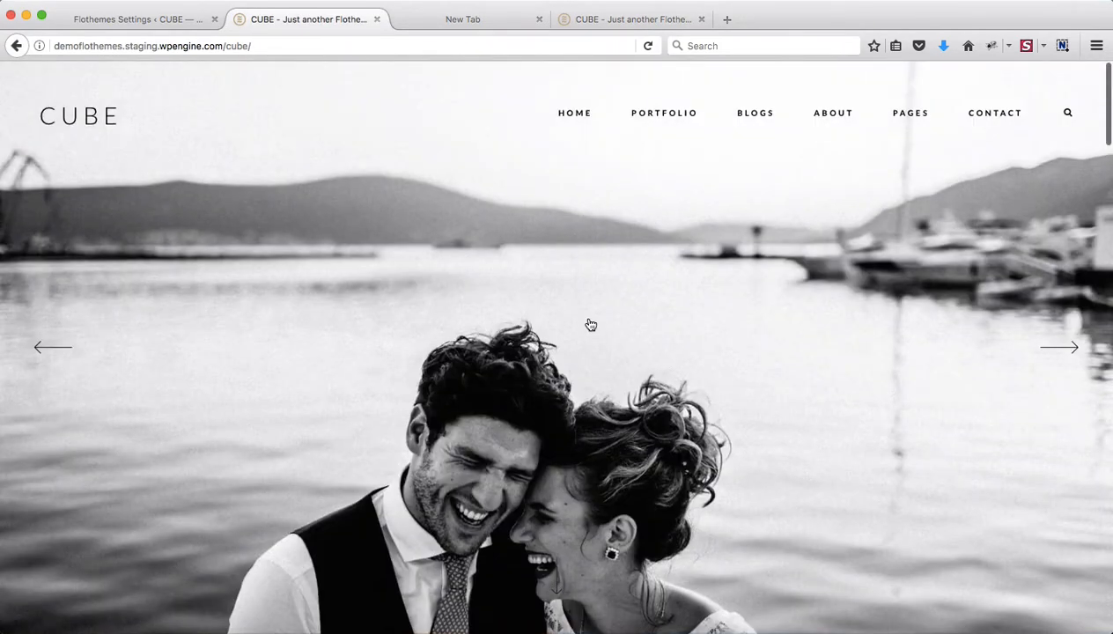
key("super+4")
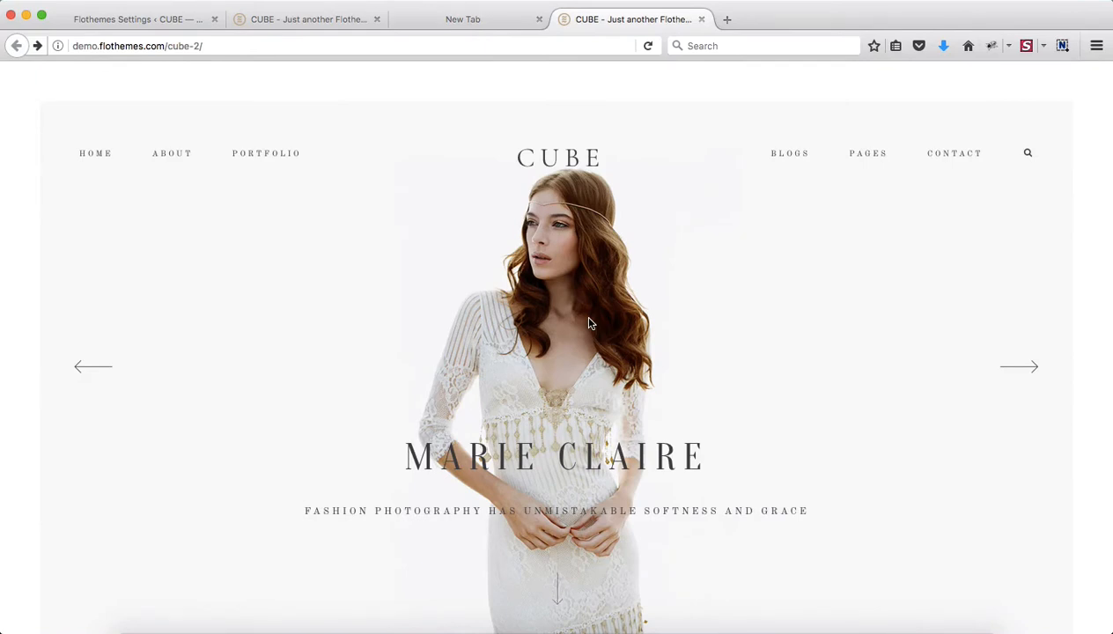
Step: Switch to the staging site's WordPress admin and open the Flotheme Pages settings
key("super+1")
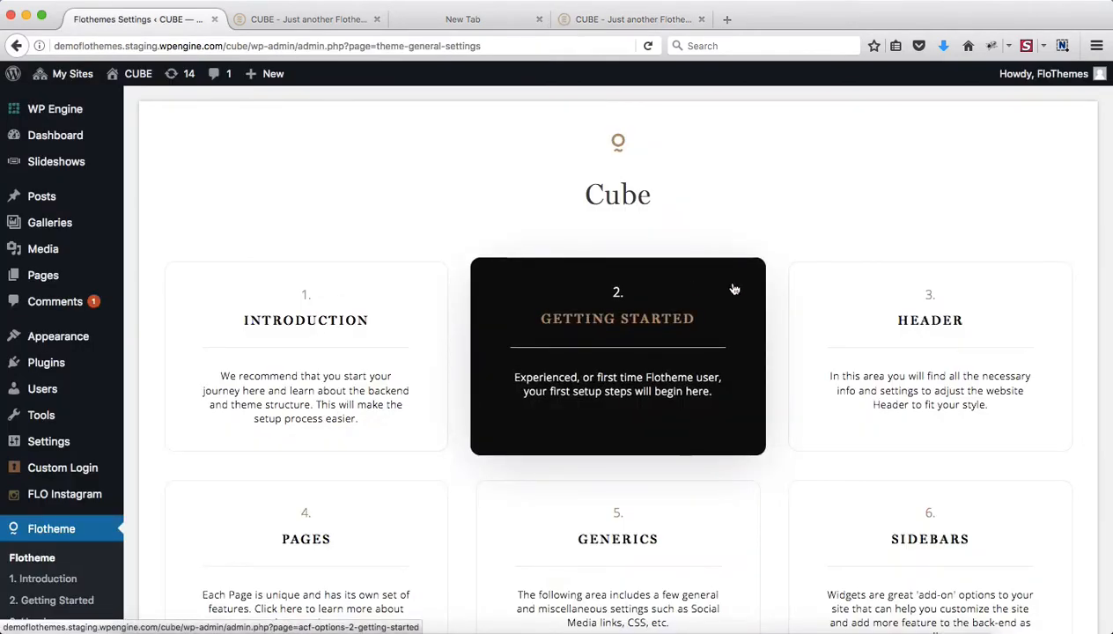
scroll(475, 405, "down", 4)
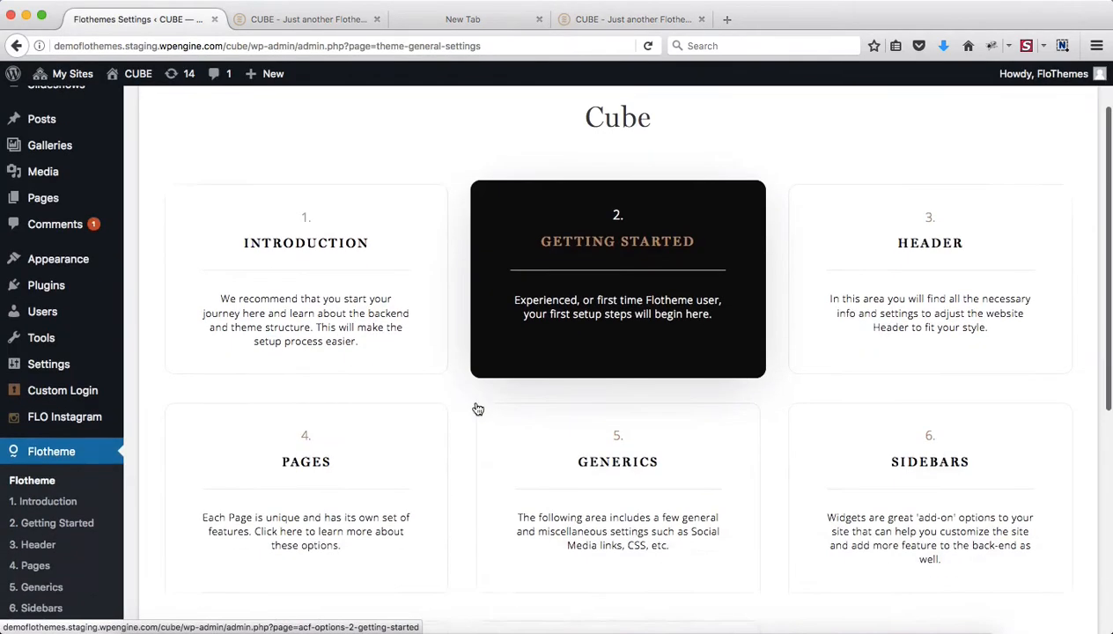
scroll(378, 438, "down", 1)
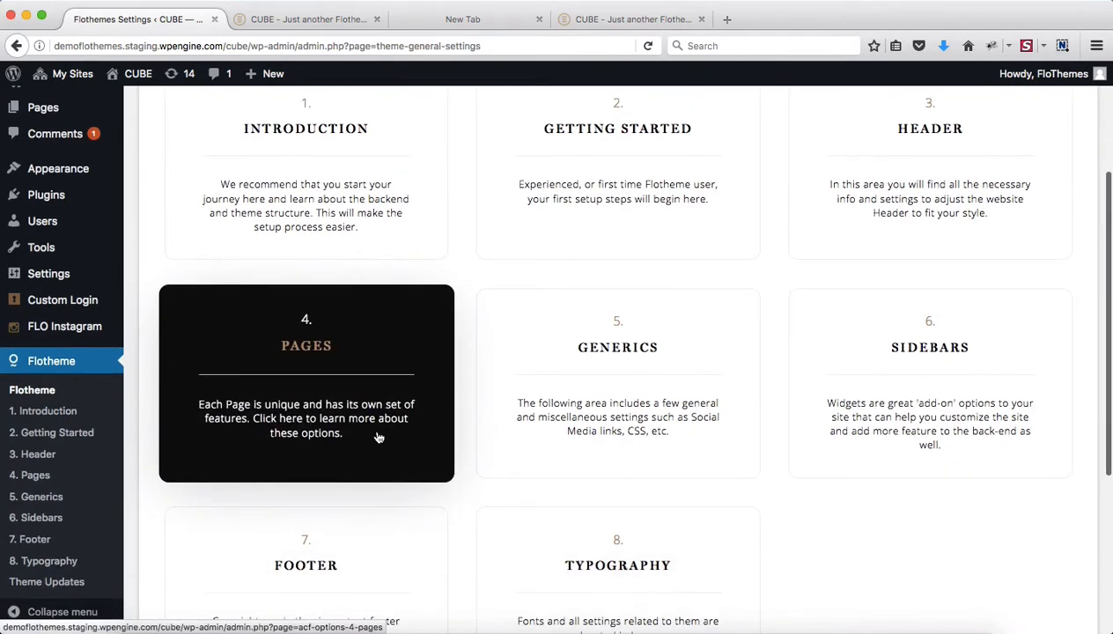
left_click(33, 478)
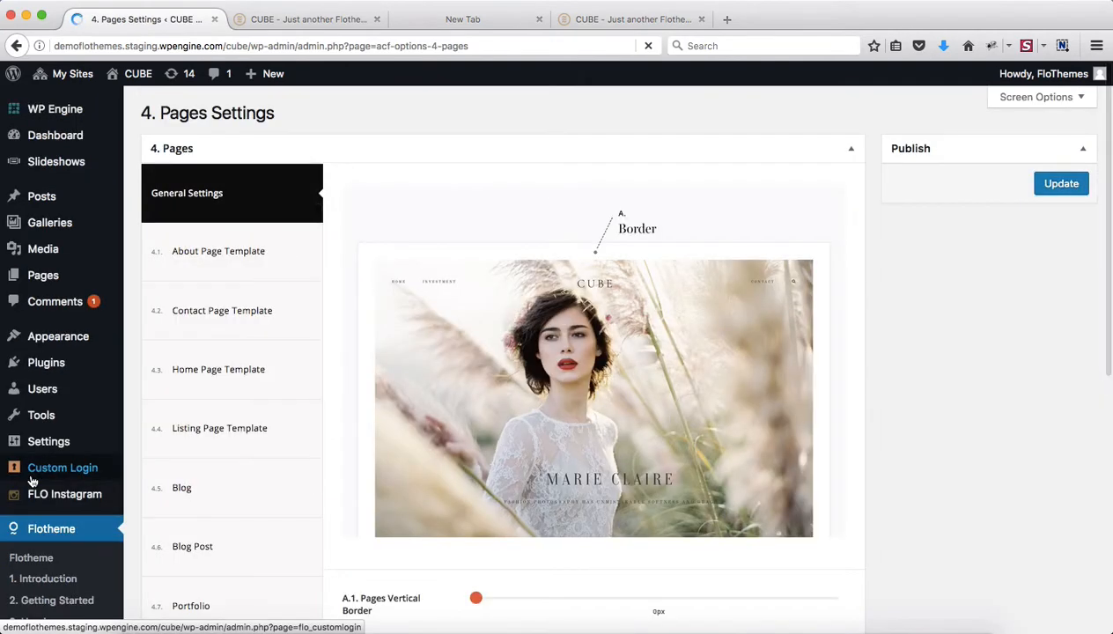
Step: Set the Pages Vertical Border to 50px in the general page settings
scroll(348, 263, "down", 3)
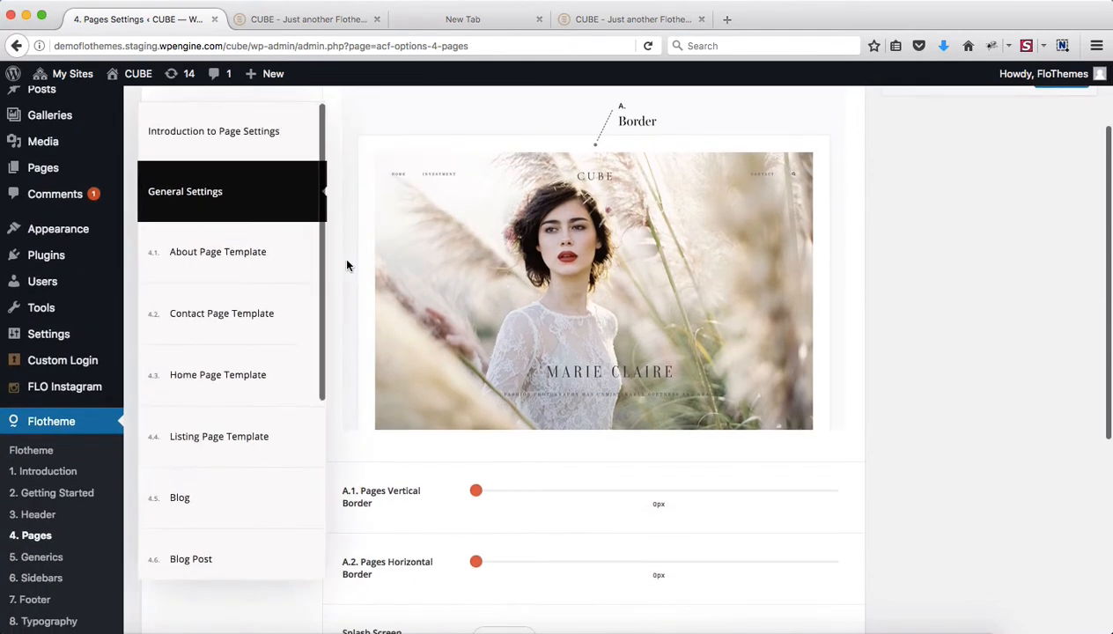
scroll(492, 377, "down", 3)
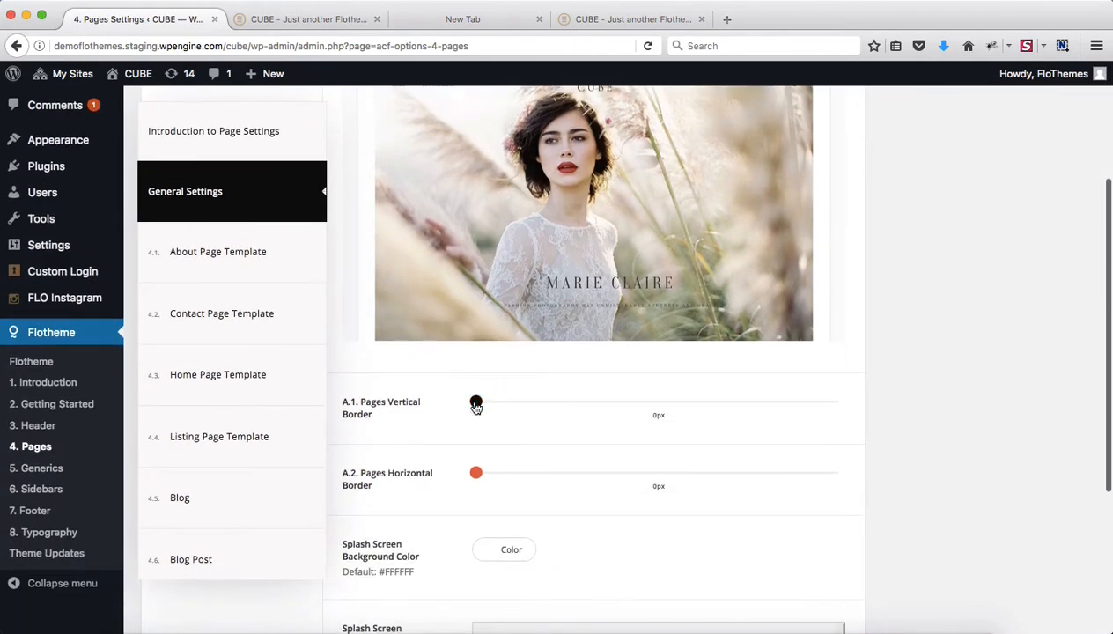
left_click_drag(476, 404, 567, 408)
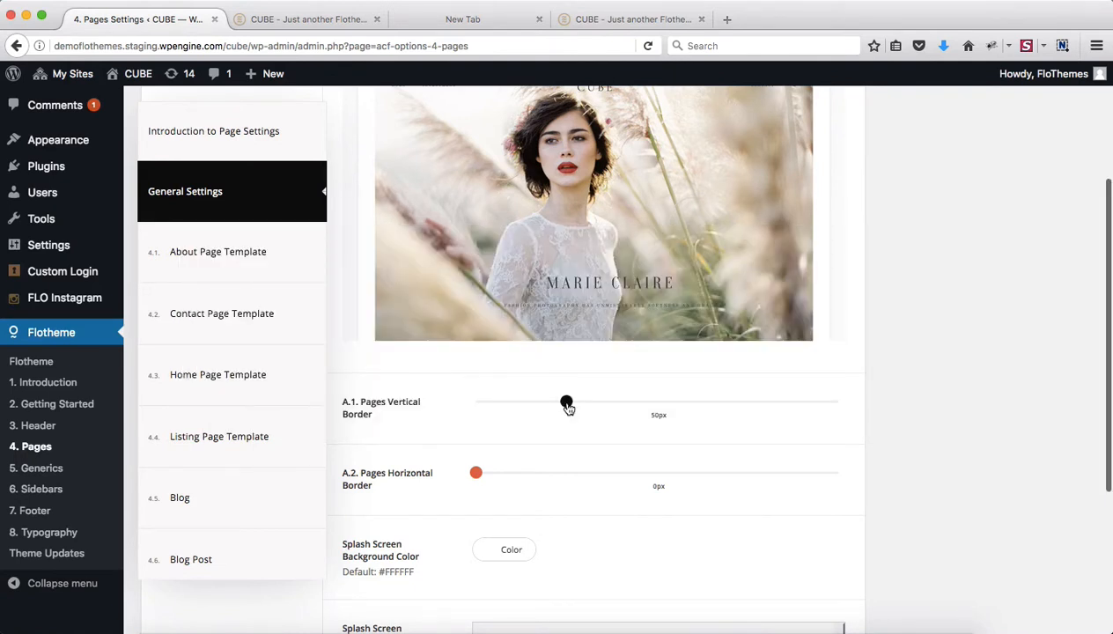
Step: Stay on the Pages settings instead of leaving for the Header settings, and save the border change
scroll(568, 407, "down", 5)
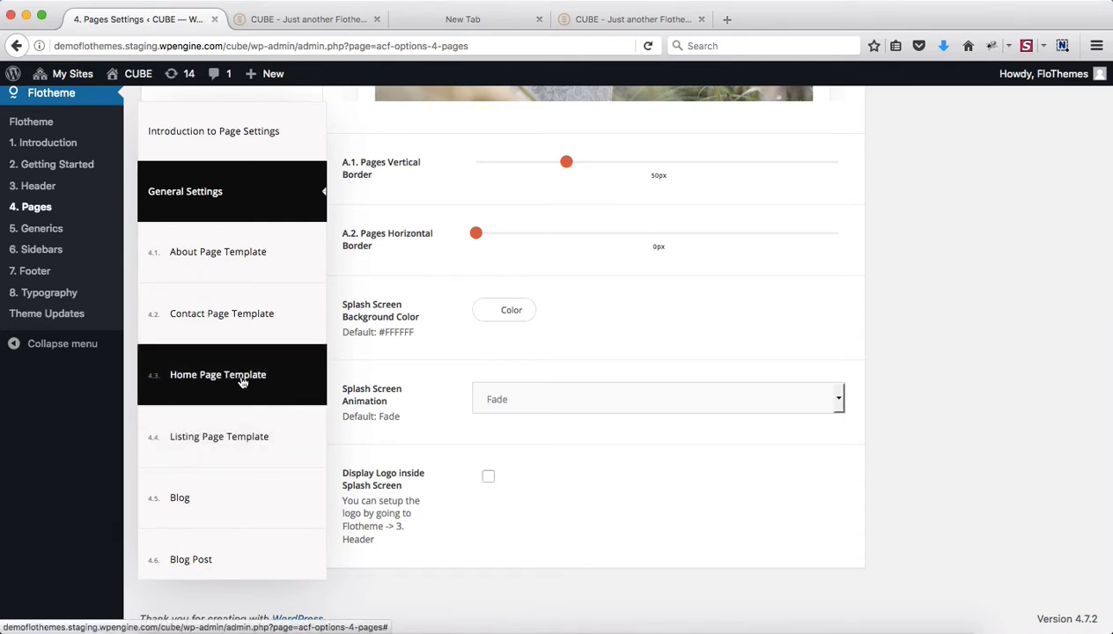
scroll(242, 380, "up", 1)
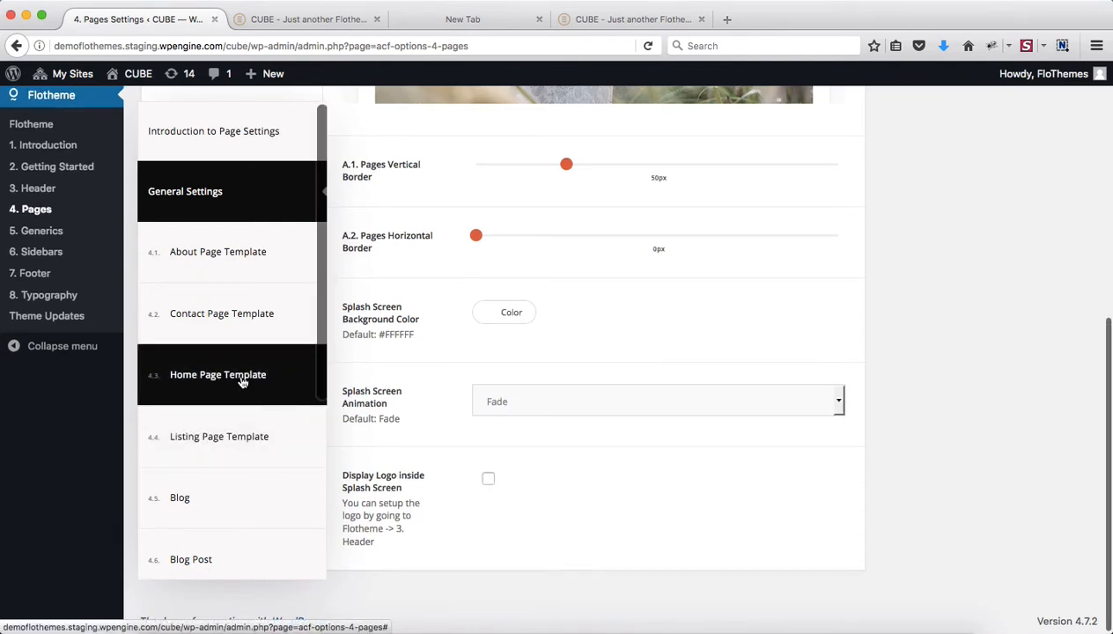
left_click(48, 195)
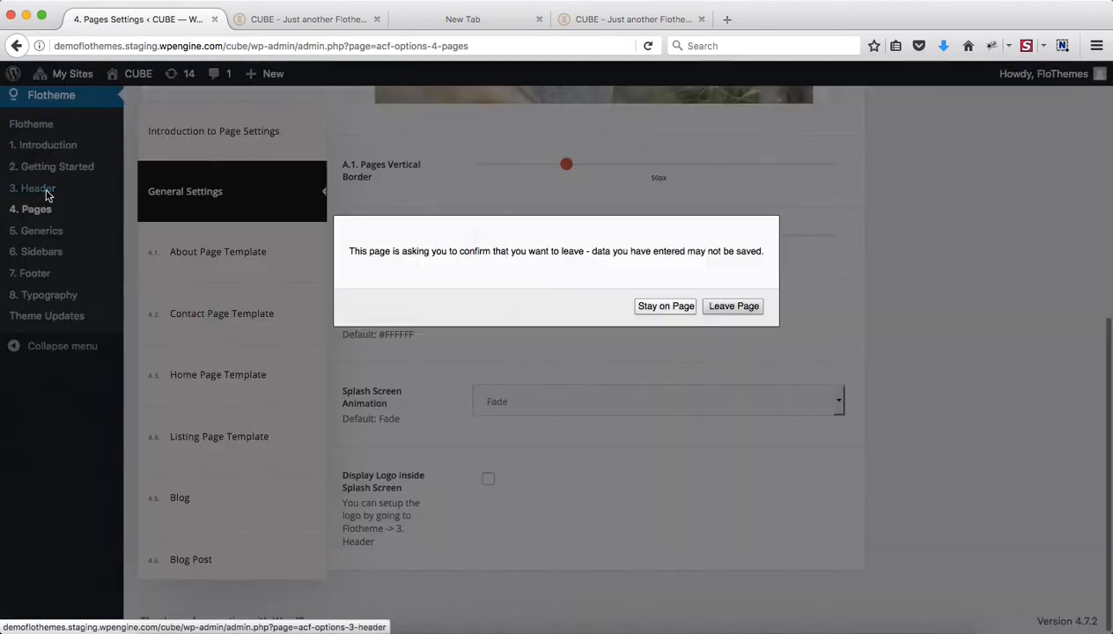
left_click(663, 307)
scroll(949, 385, "up", 5)
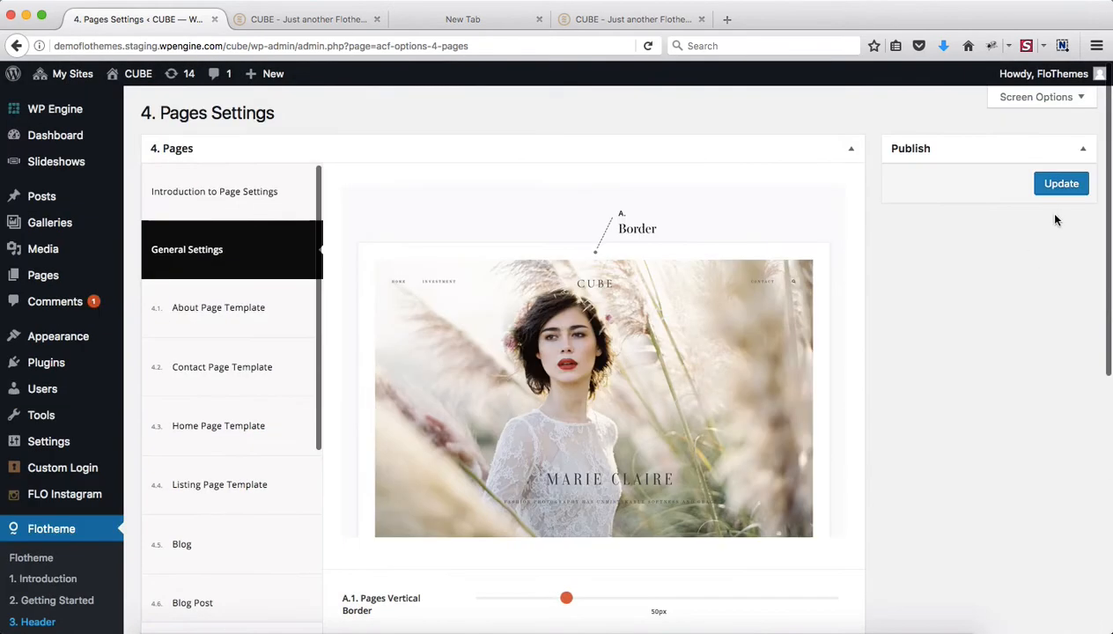
left_click(1047, 192)
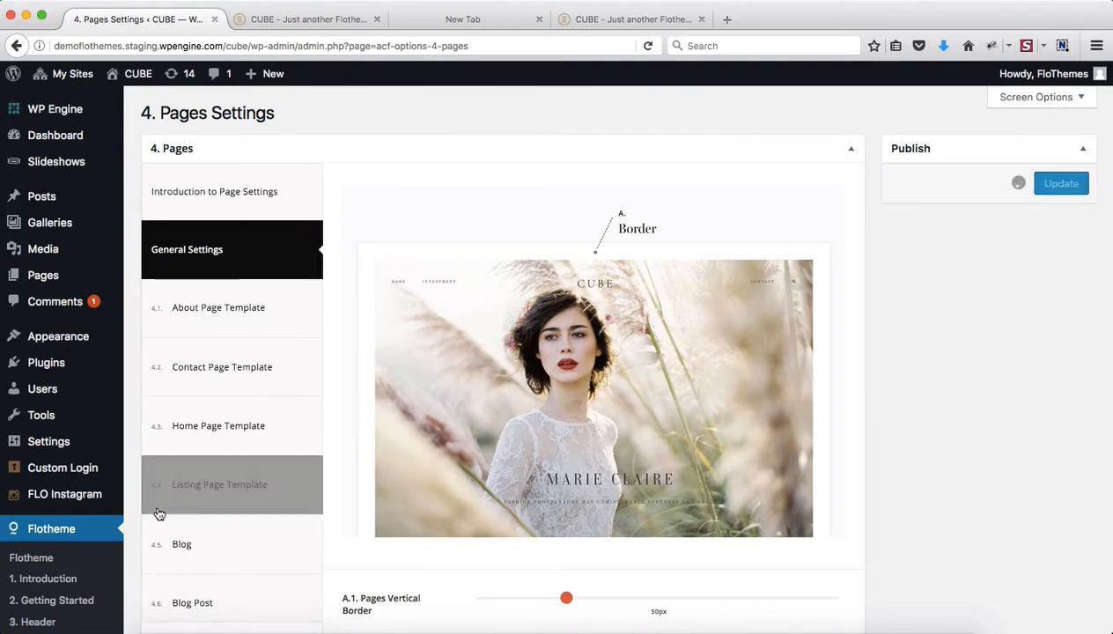
Step: Open the Flotheme Header settings and choose the desktop menu layout with a centered logo between two groups of menu links
scroll(37, 579, "down", 3)
left_click(63, 518)
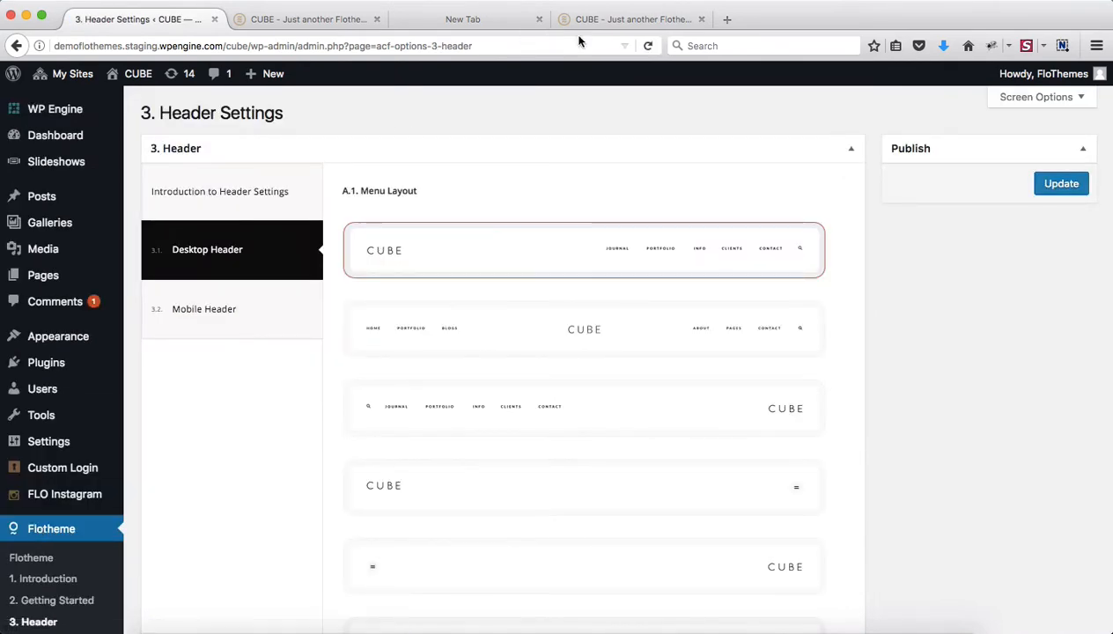
left_click(591, 25)
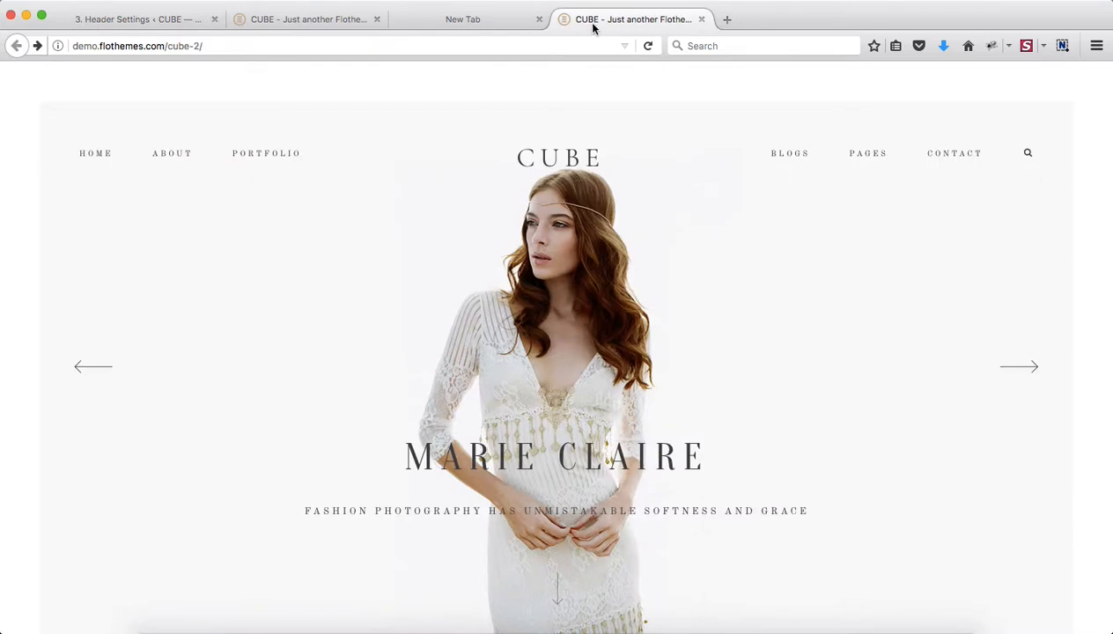
key("ctrl+Tab")
left_click(517, 335)
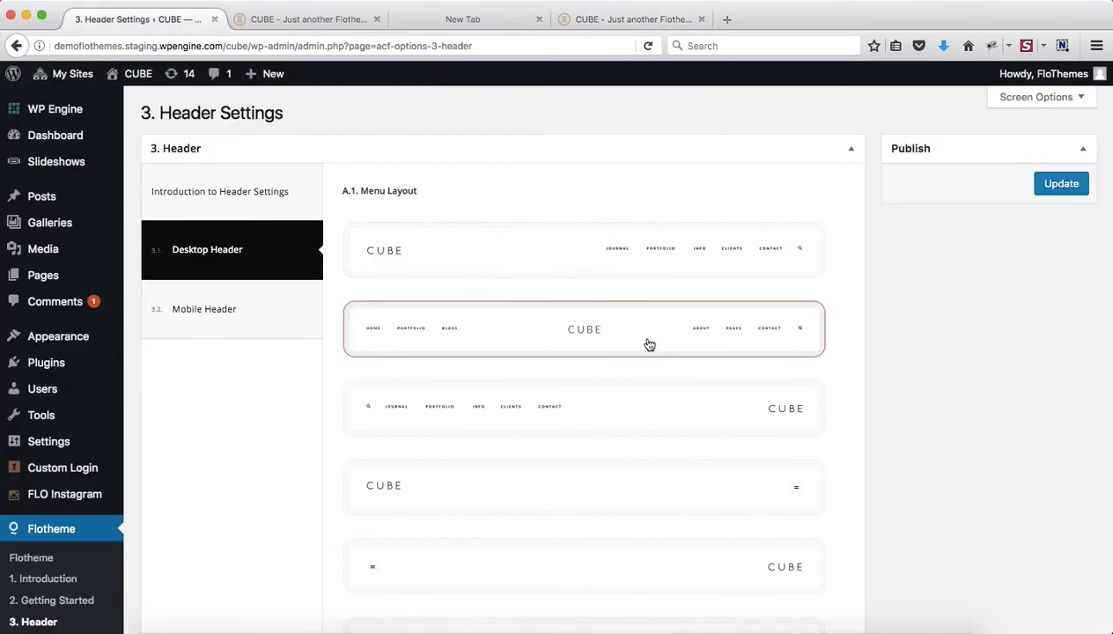
Step: Review the desktop header color settings, then find the Header Colors list under Styling Setup in the Cube 2 documentation
scroll(842, 309, "down", 5)
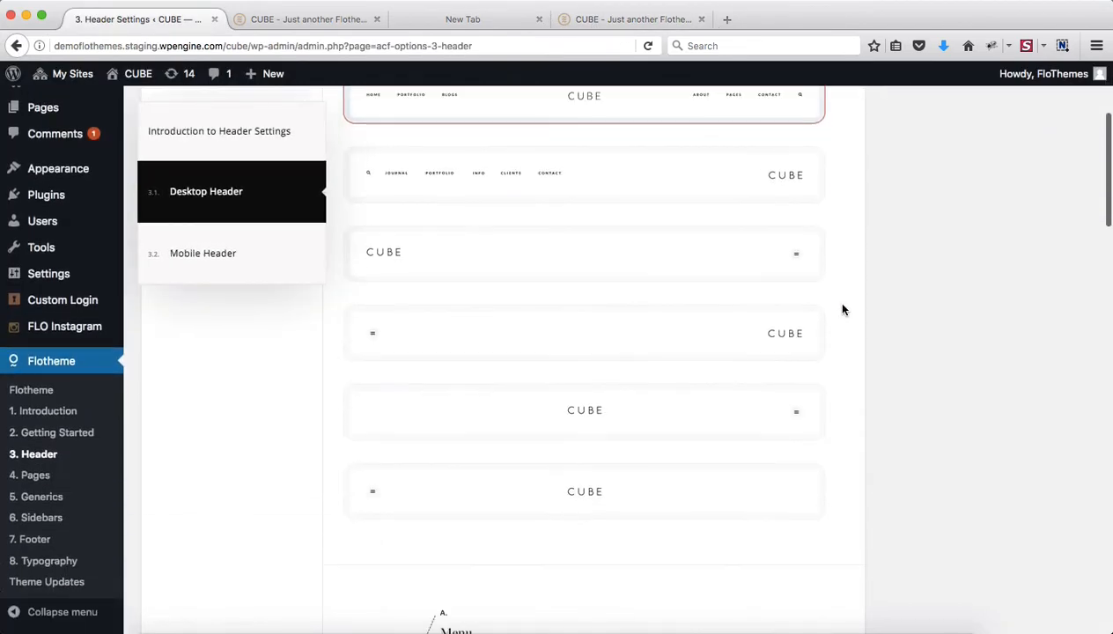
scroll(842, 310, "down", 10)
scroll(684, 328, "down", 4)
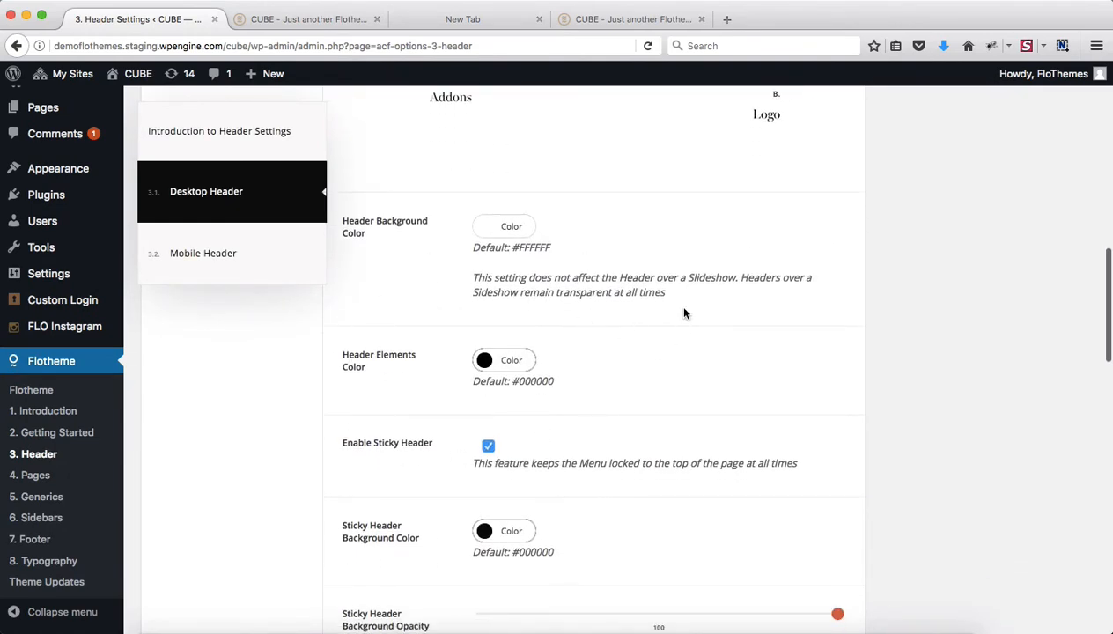
key("super+grave")
scroll(684, 309, "down", 7)
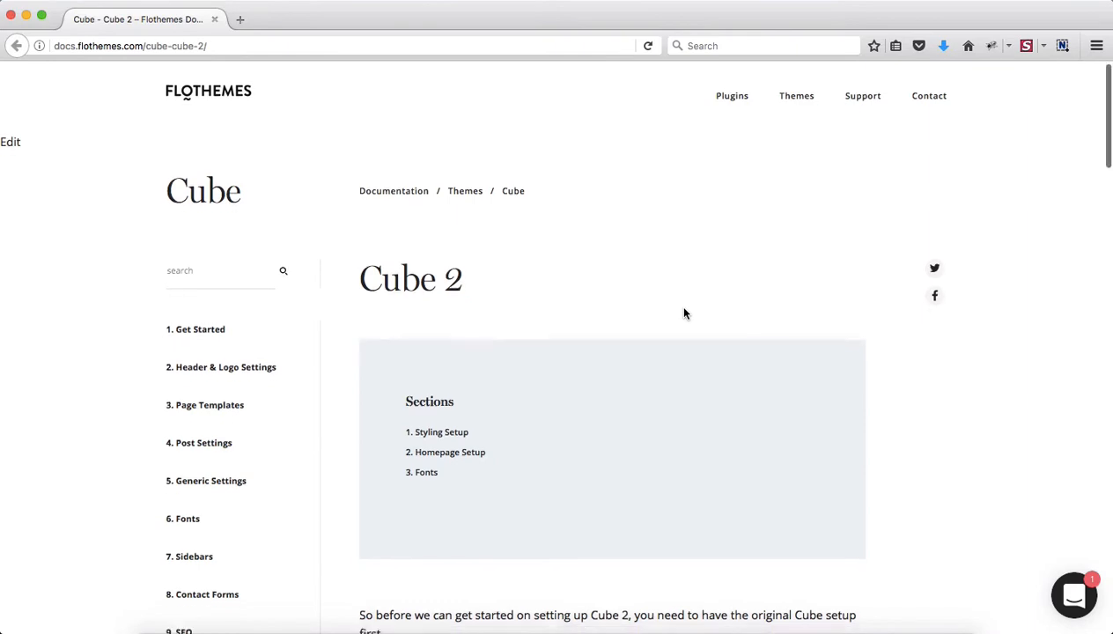
scroll(684, 313, "down", 4)
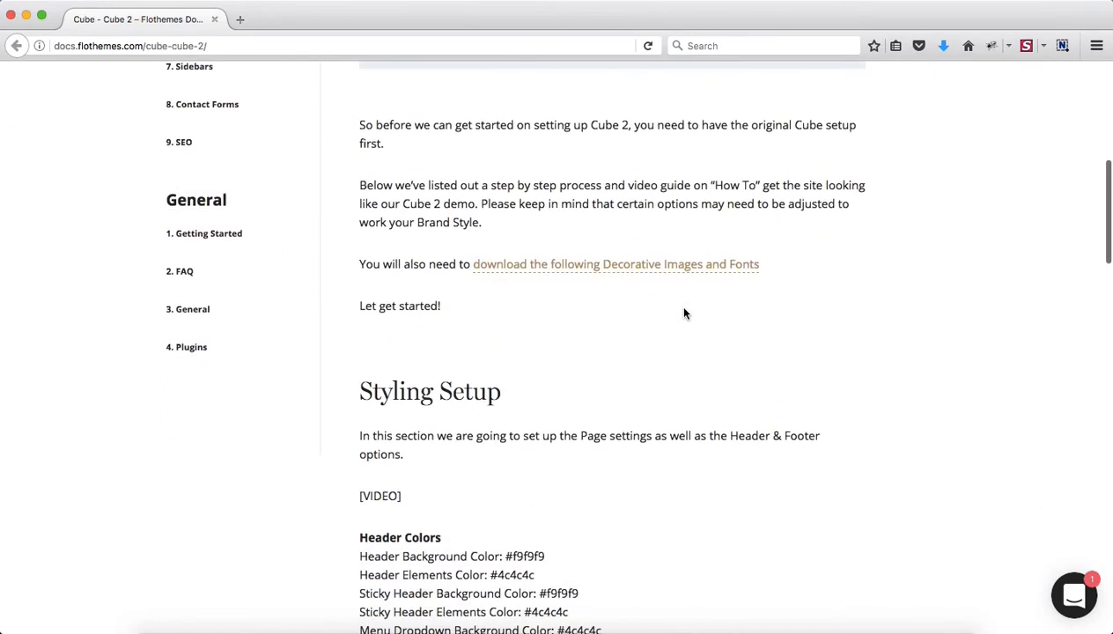
scroll(684, 314, "down", 3)
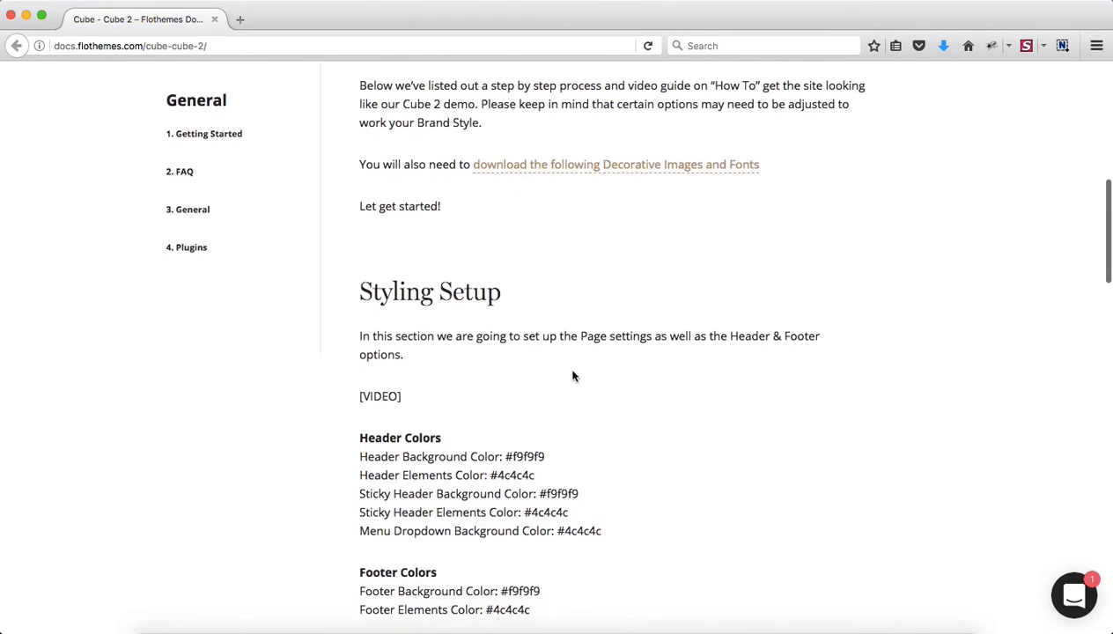
triple_click(380, 396)
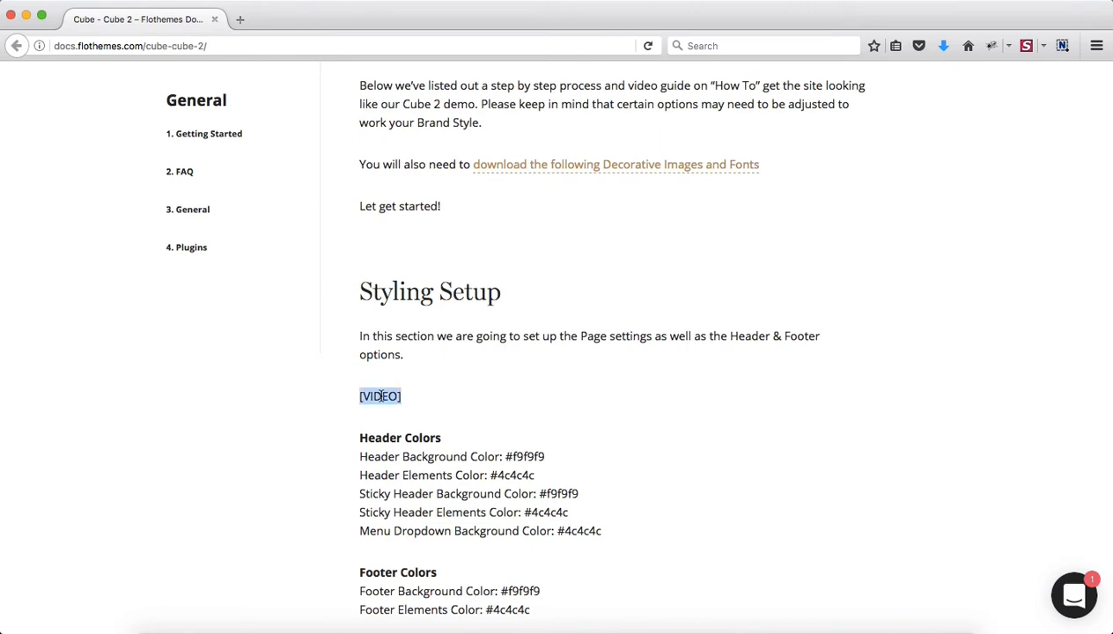
scroll(529, 409, "down", 2)
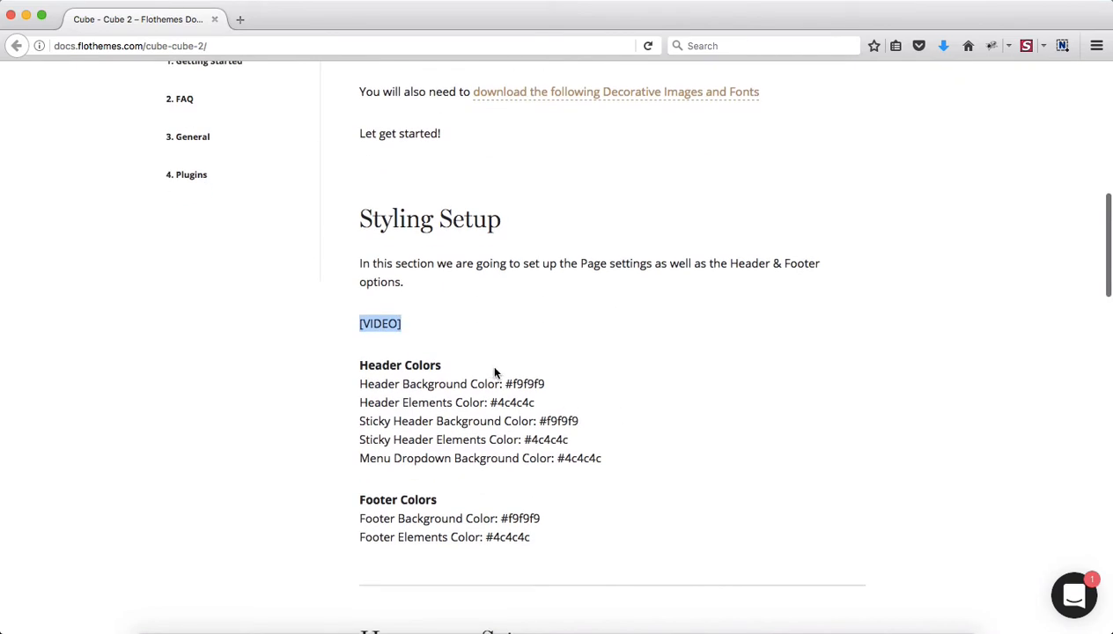
left_click_drag(494, 372, 608, 462)
left_click(503, 390)
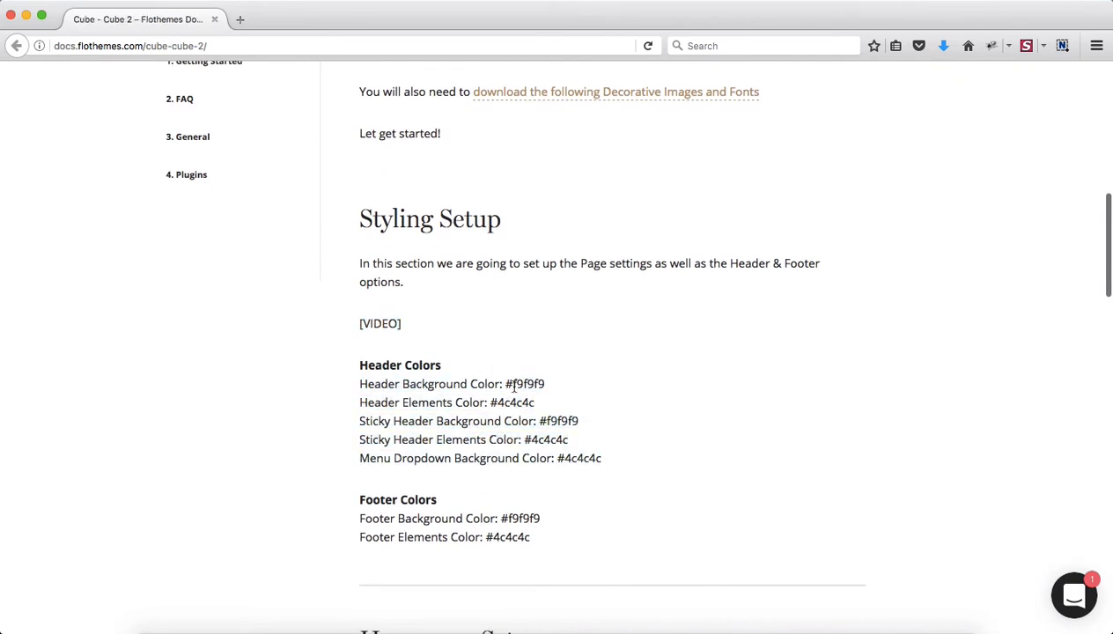
Step: Copy the Header Background Color value from the documentation and set the desktop header's background color to #f9f9f9
double_click(515, 385)
key("ctrl+c")
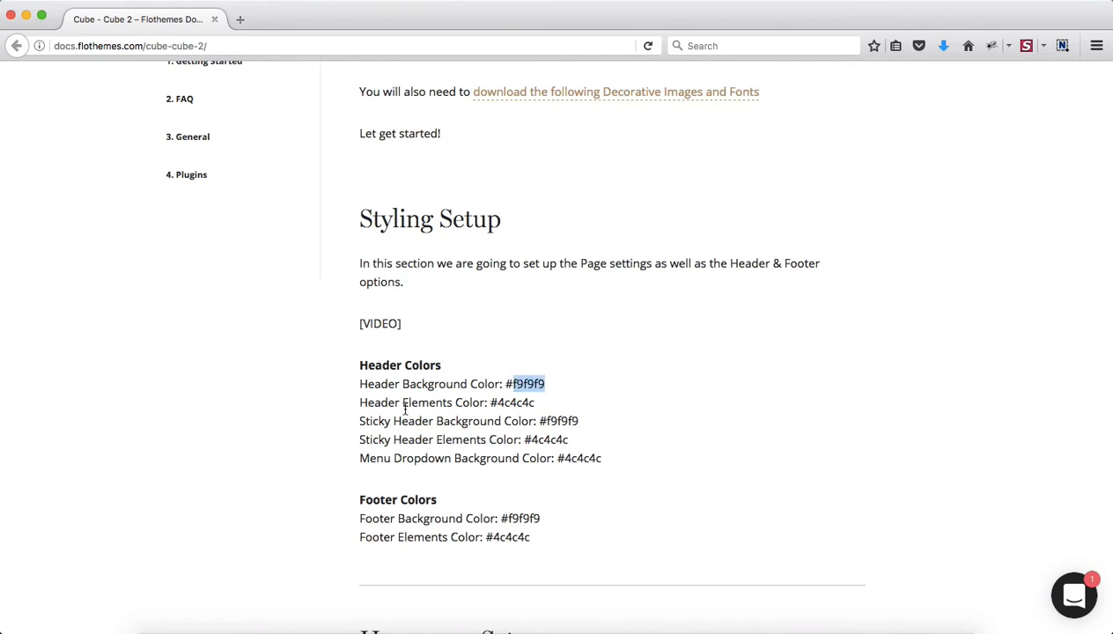
key("super+grave")
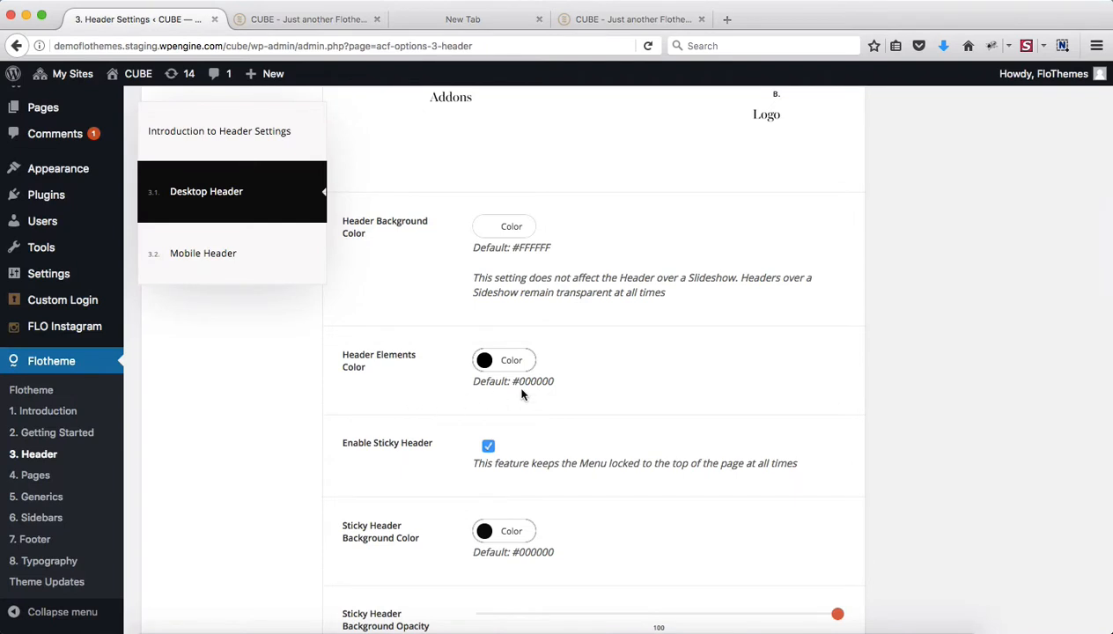
left_click(513, 231)
left_click(480, 285)
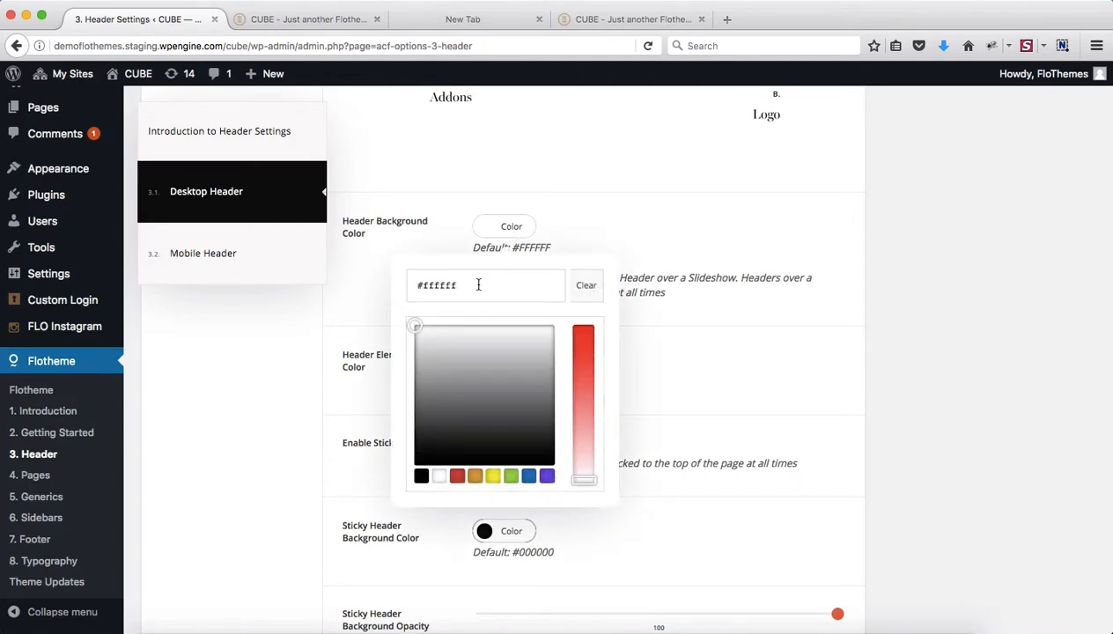
key("ctrl+a")
key("ctrl+v")
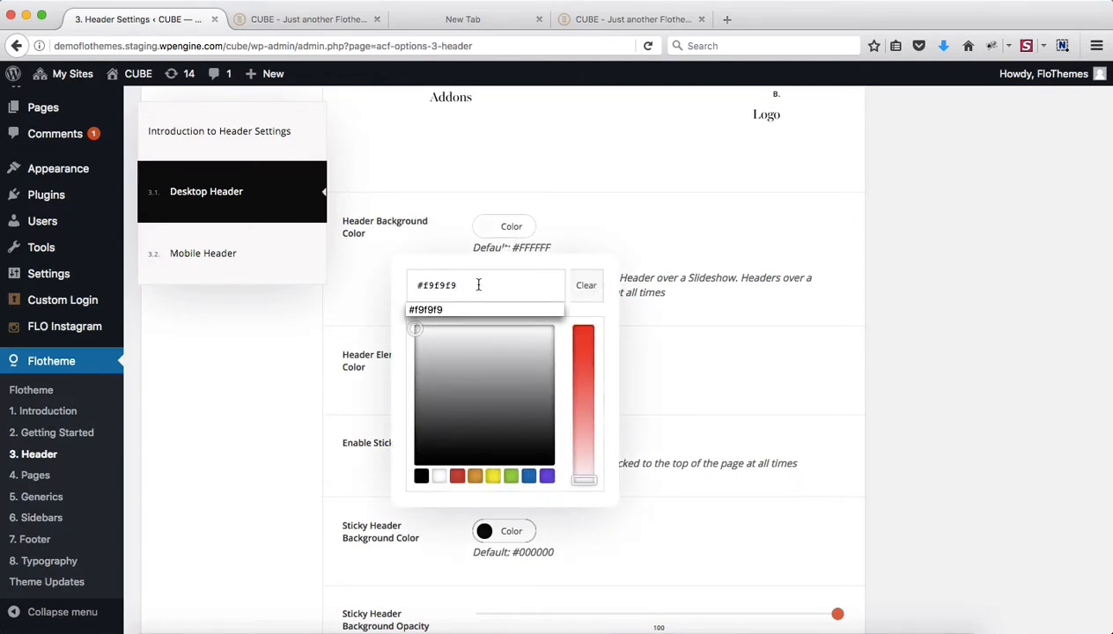
left_click(753, 309)
left_click(753, 308)
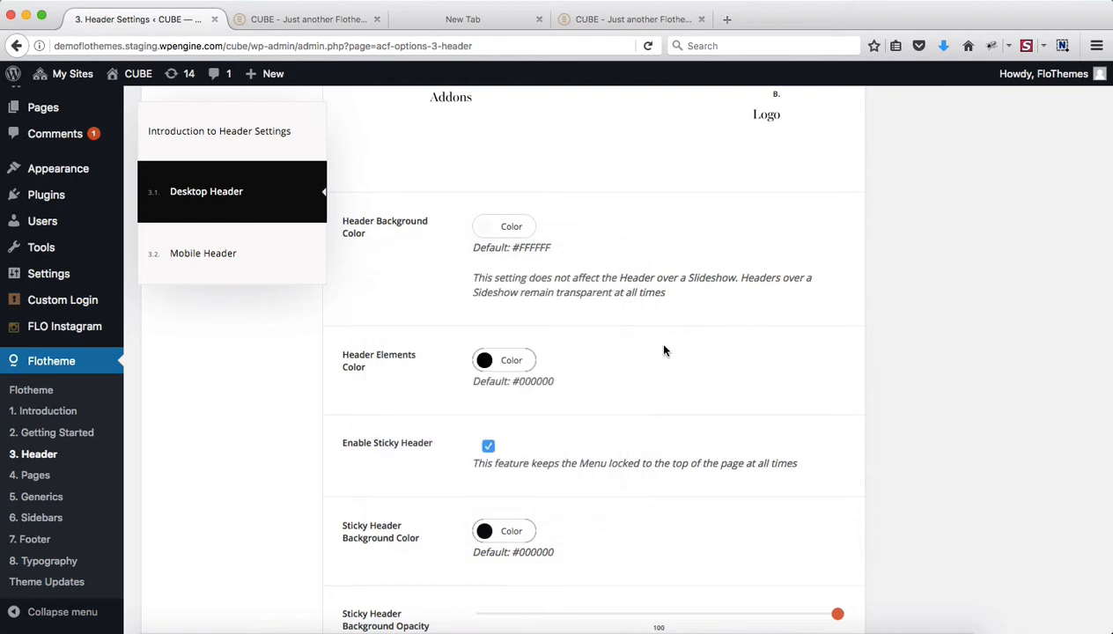
Step: Copy the Header Elements Color value from the documentation and set the desktop header's elements color to #4c4c4c
key("super+grave")
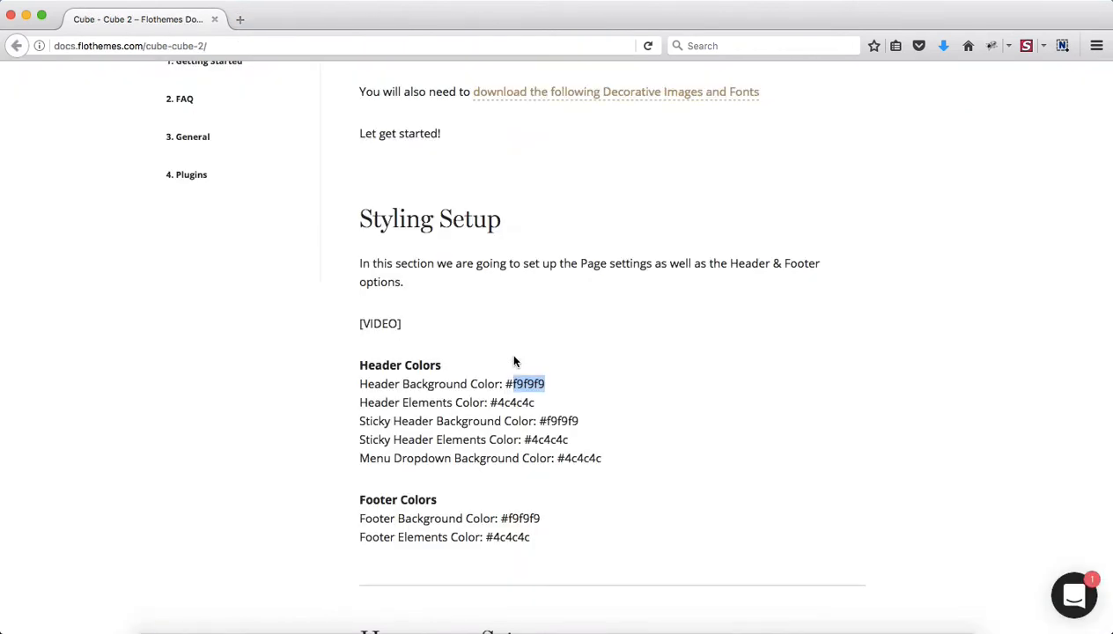
left_click_drag(487, 401, 574, 409)
key("ctrl+c")
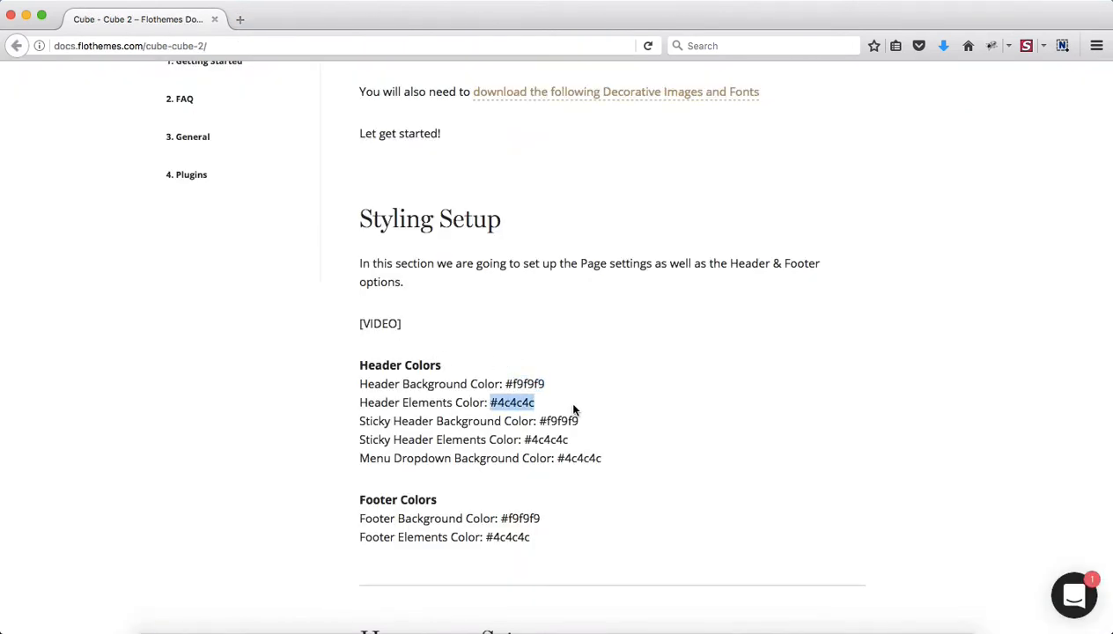
key("super+grave")
left_click(514, 362)
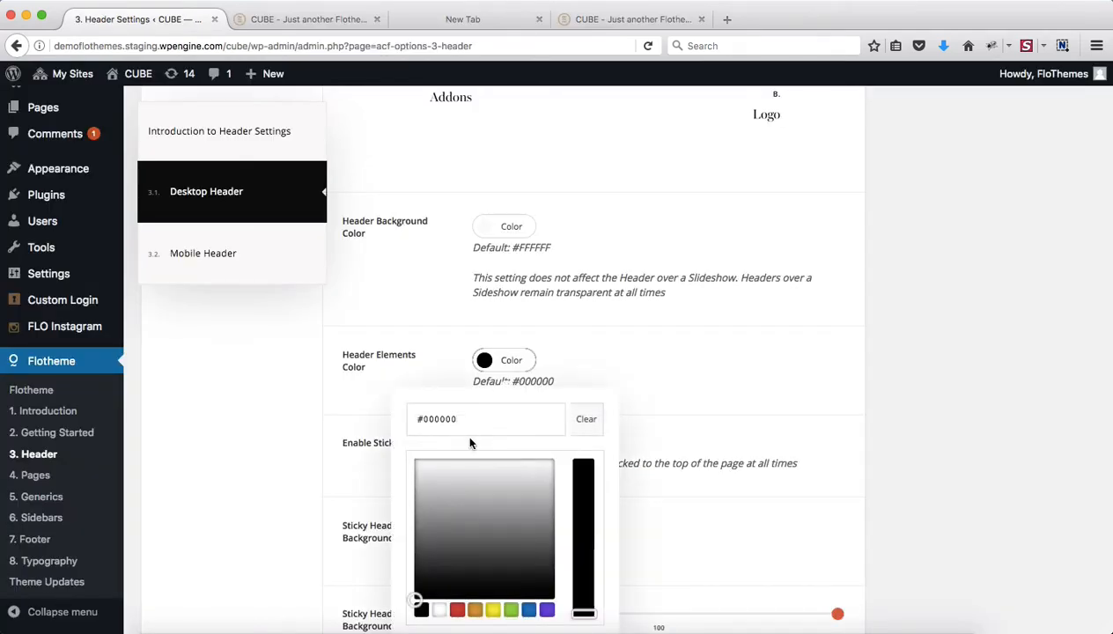
triple_click(475, 424)
key("ctrl+v")
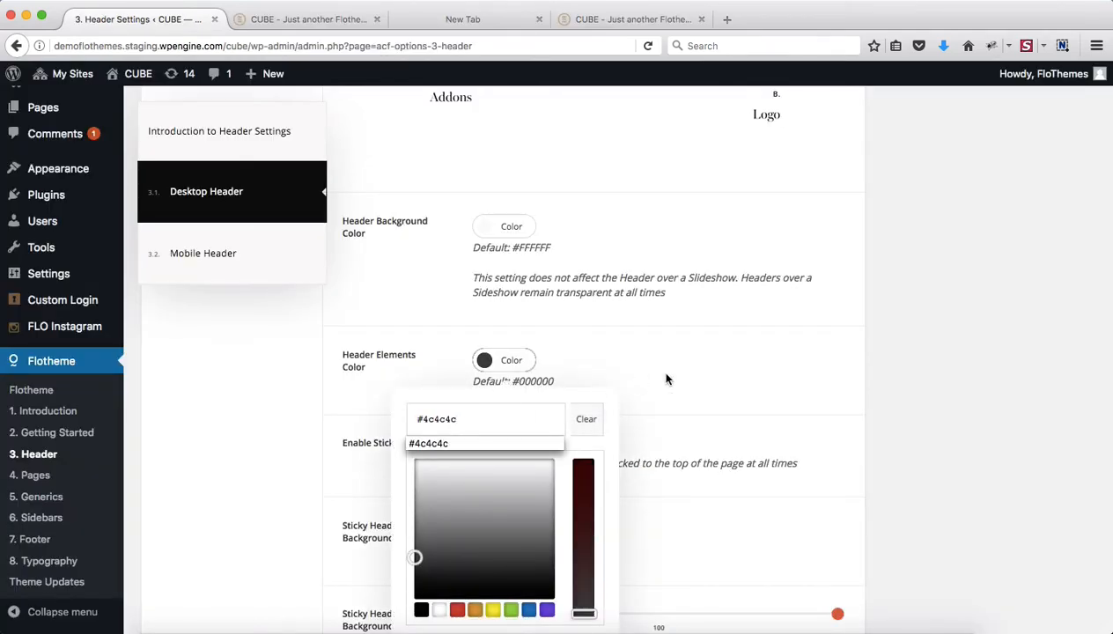
left_click(667, 379)
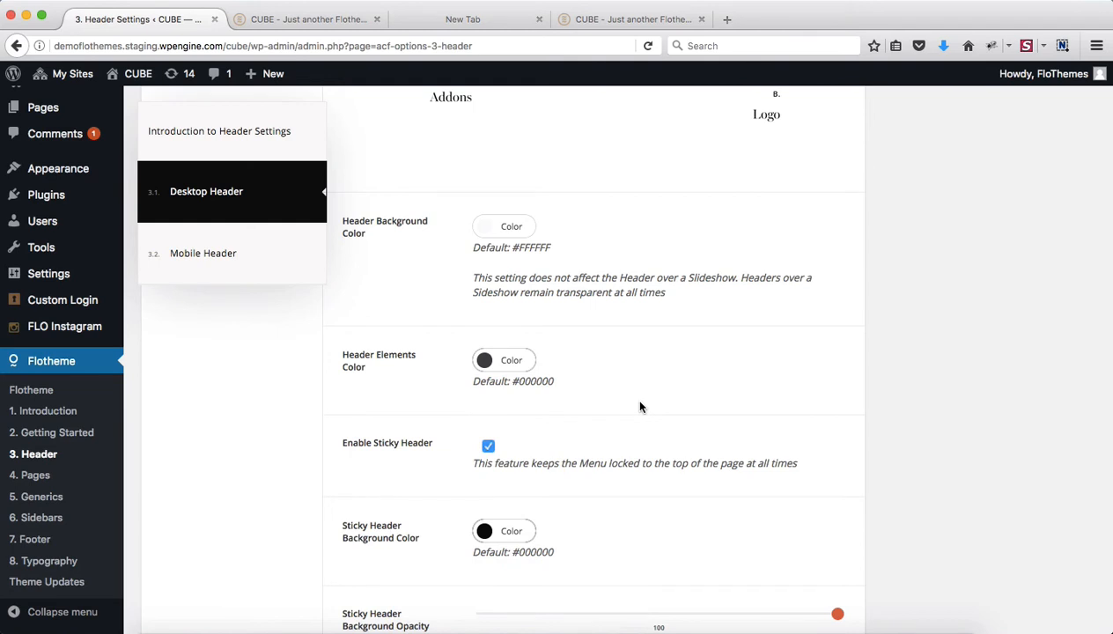
Step: Copy the Sticky Header Background Color value from the documentation and set the sticky header's background color to #f9f9f9
scroll(507, 456, "down", 2)
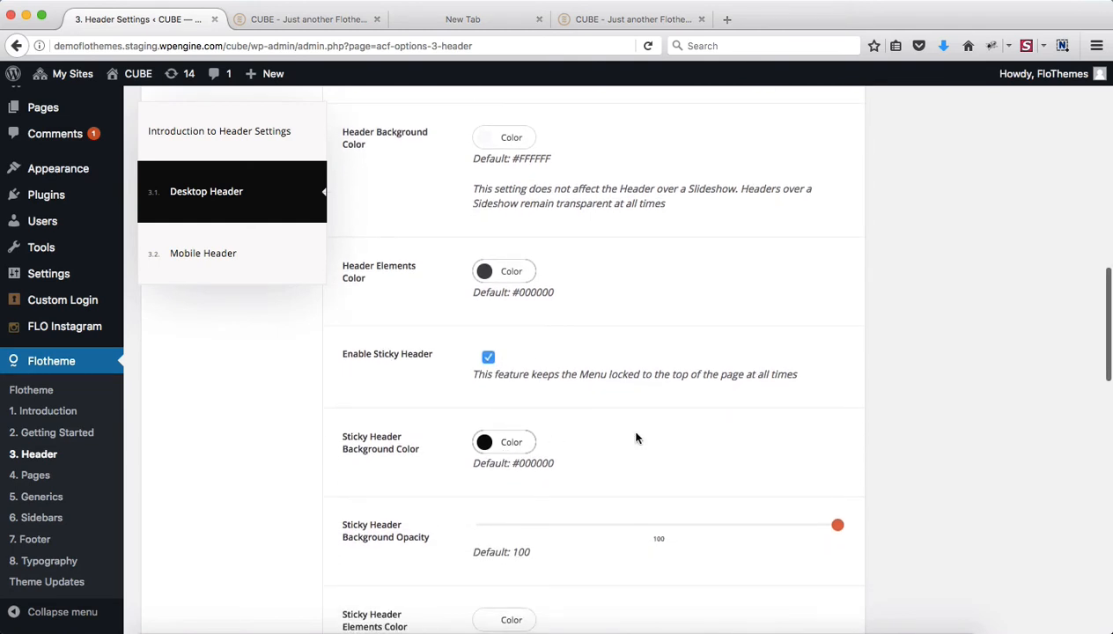
scroll(636, 437, "down", 2)
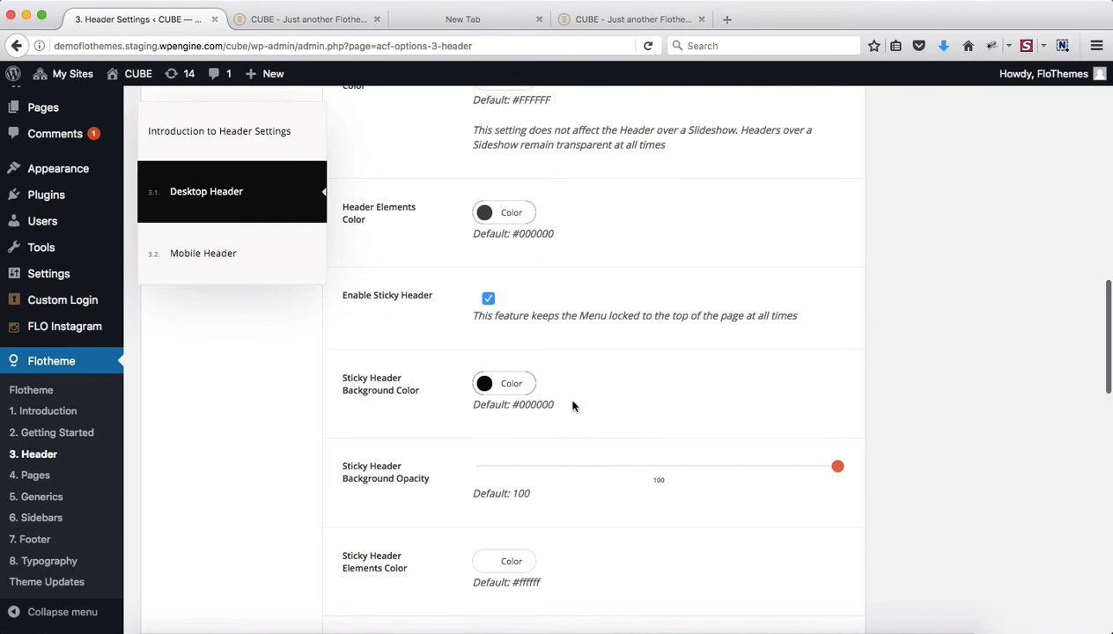
key("super+grave")
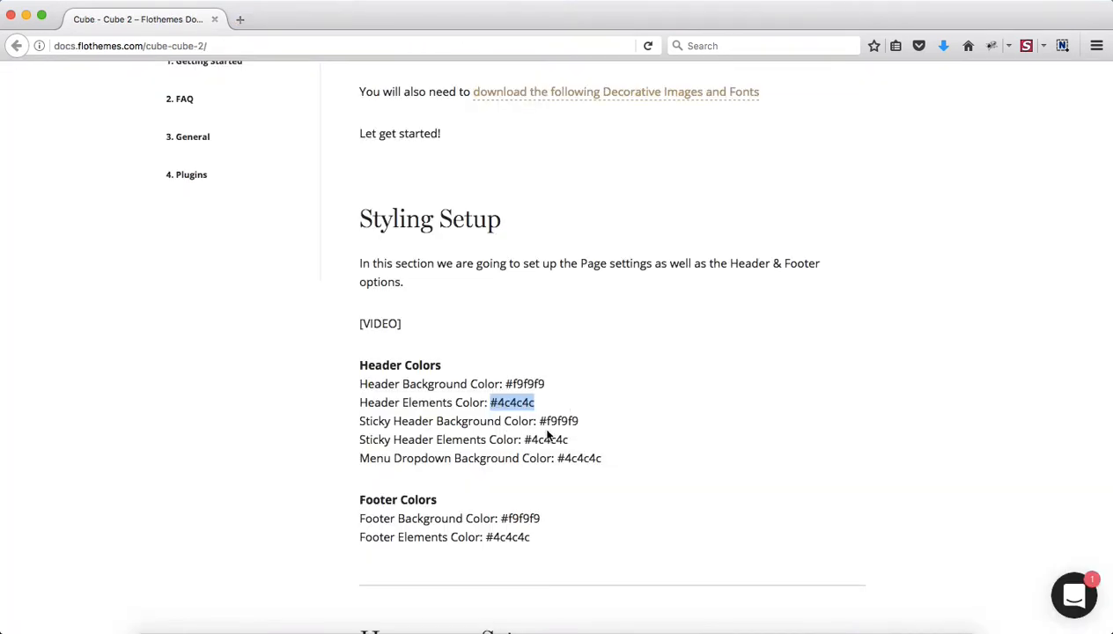
left_click_drag(539, 420, 584, 422)
key("super+c")
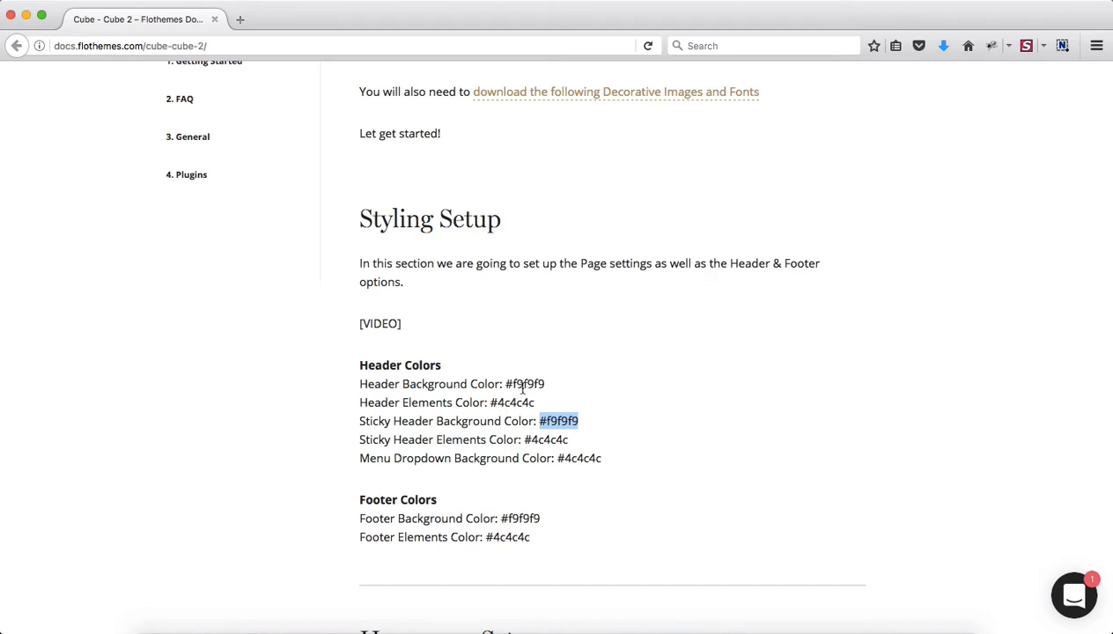
key("super+grave")
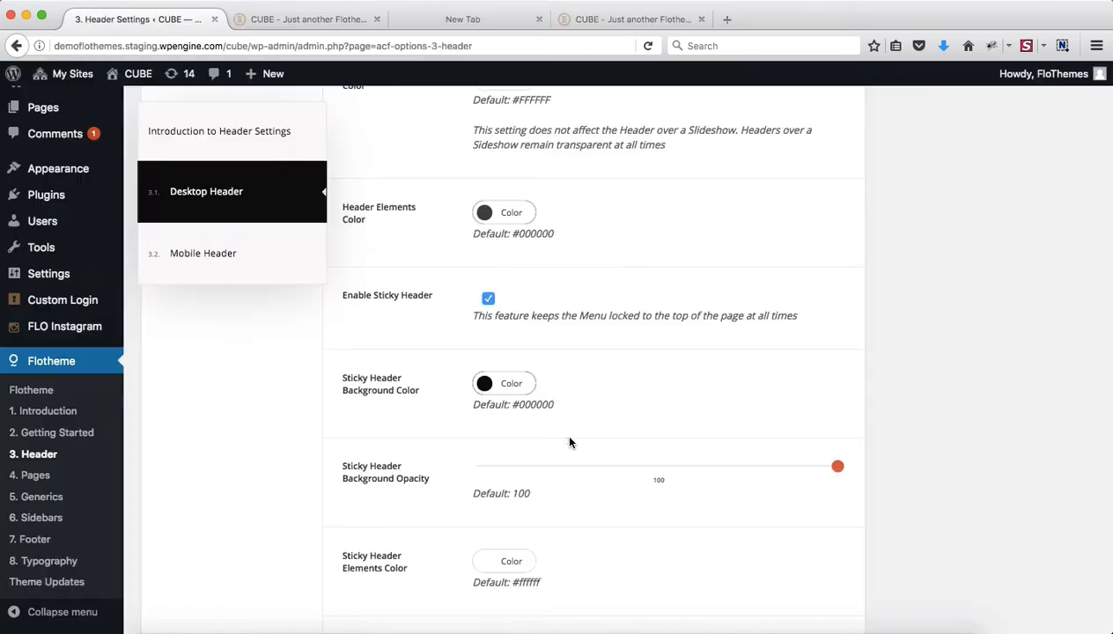
left_click(511, 384)
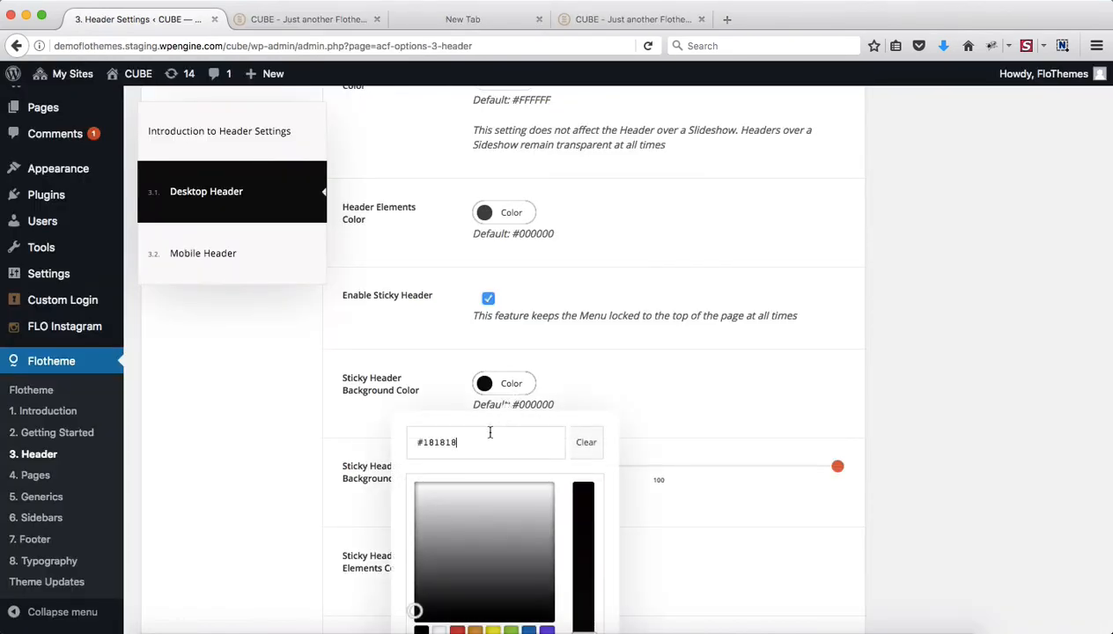
triple_click(477, 450)
key("super+v")
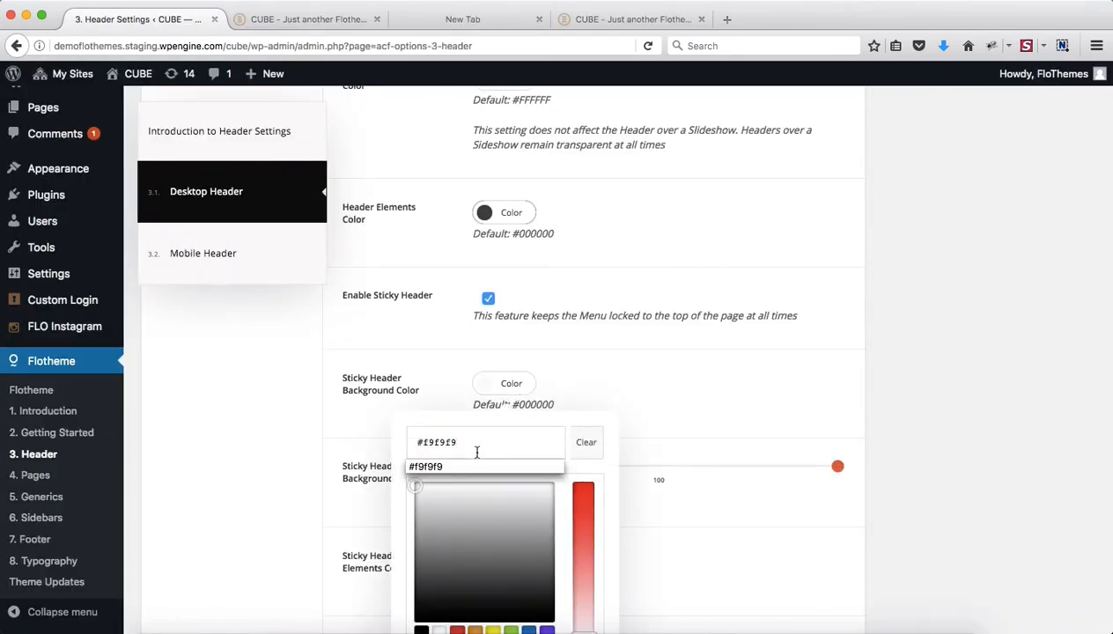
key("BackSpace")
left_click(694, 403)
Step: Set the Sticky Header Elements Color and the Menu Dropdown Items Color to #4c4c4c, and save the header settings
key("super+grave")
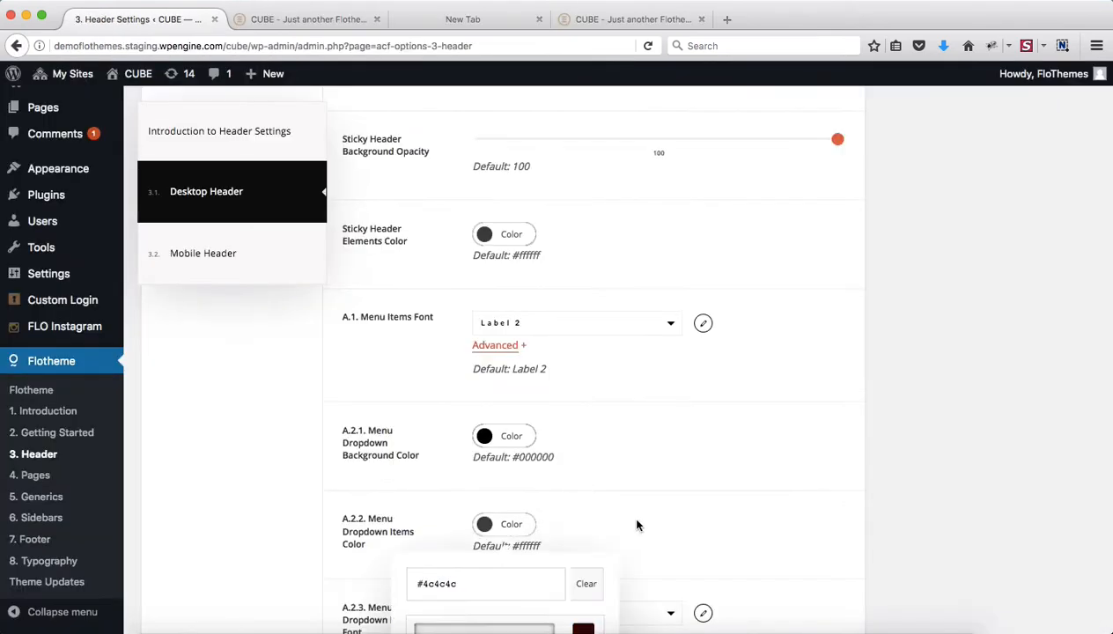
scroll(639, 524, "down", 10)
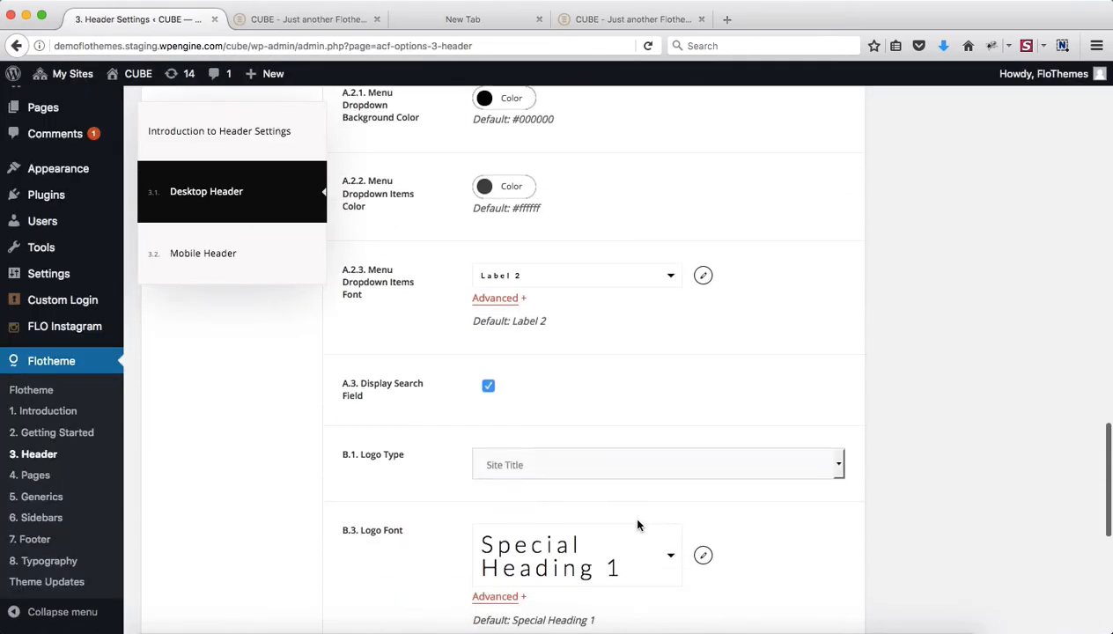
scroll(638, 524, "up", 15)
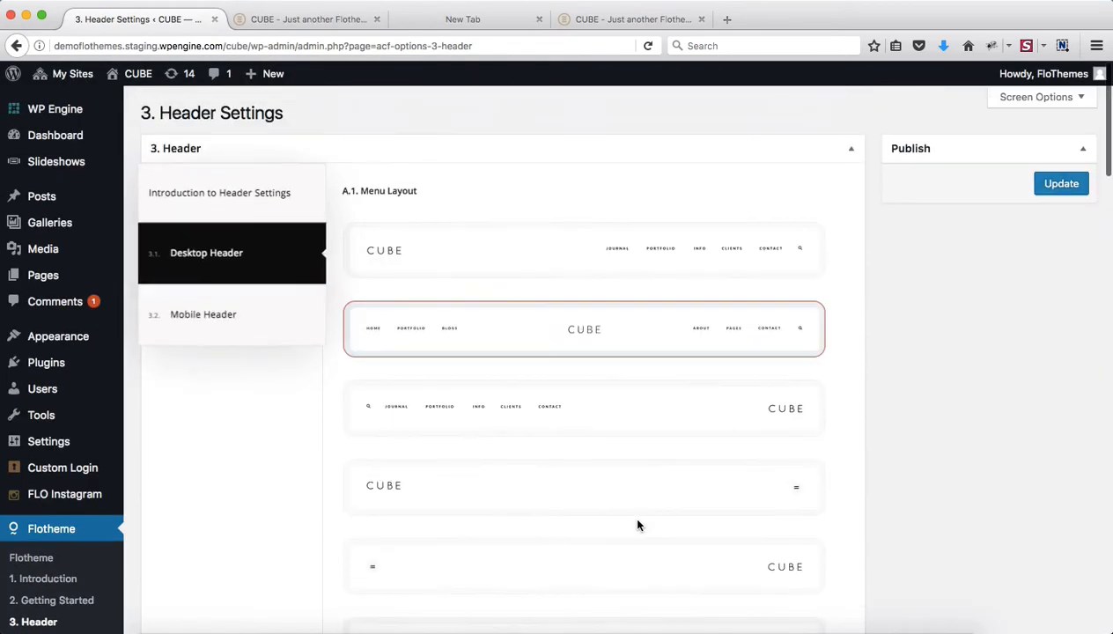
left_click(1060, 188)
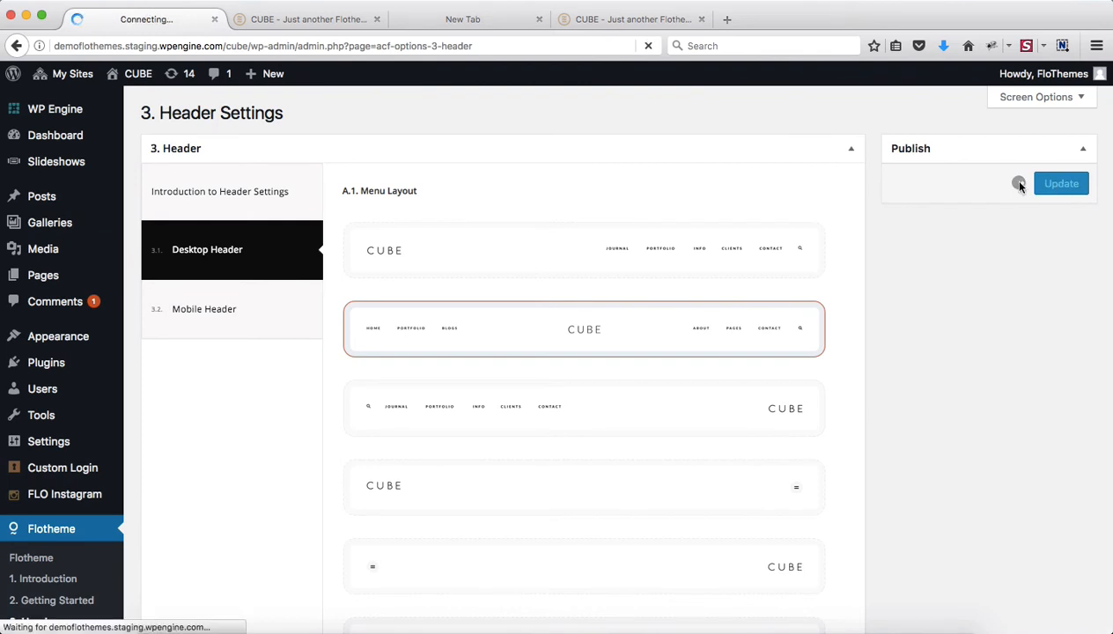
Step: Open the Flotheme Footer settings and go to the footer background and elements color options
scroll(479, 105, "down", 3)
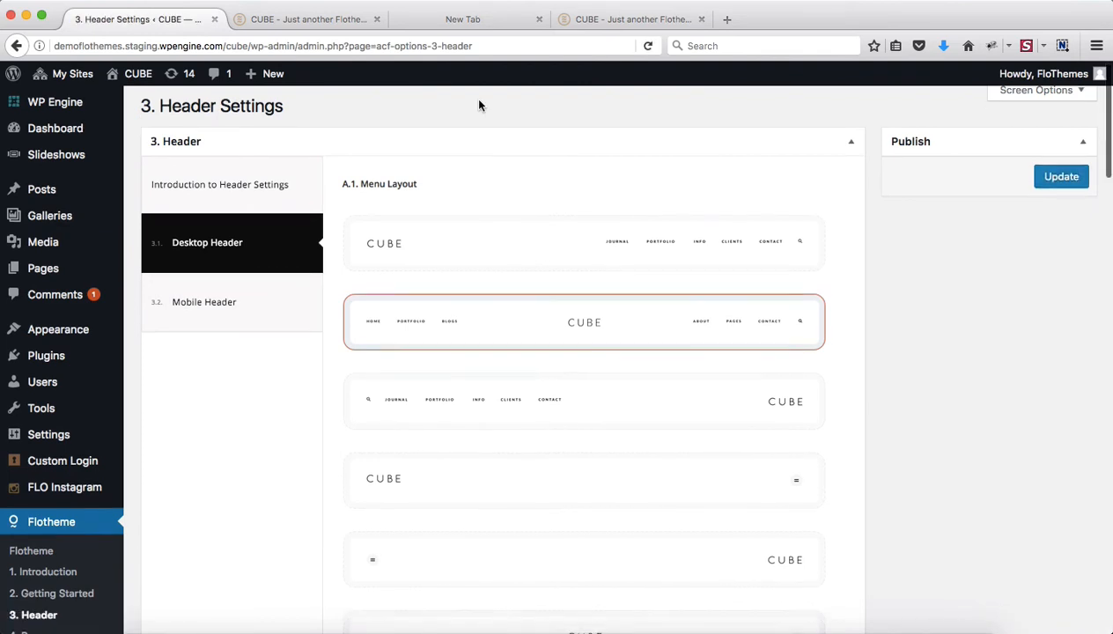
scroll(232, 368, "down", 8)
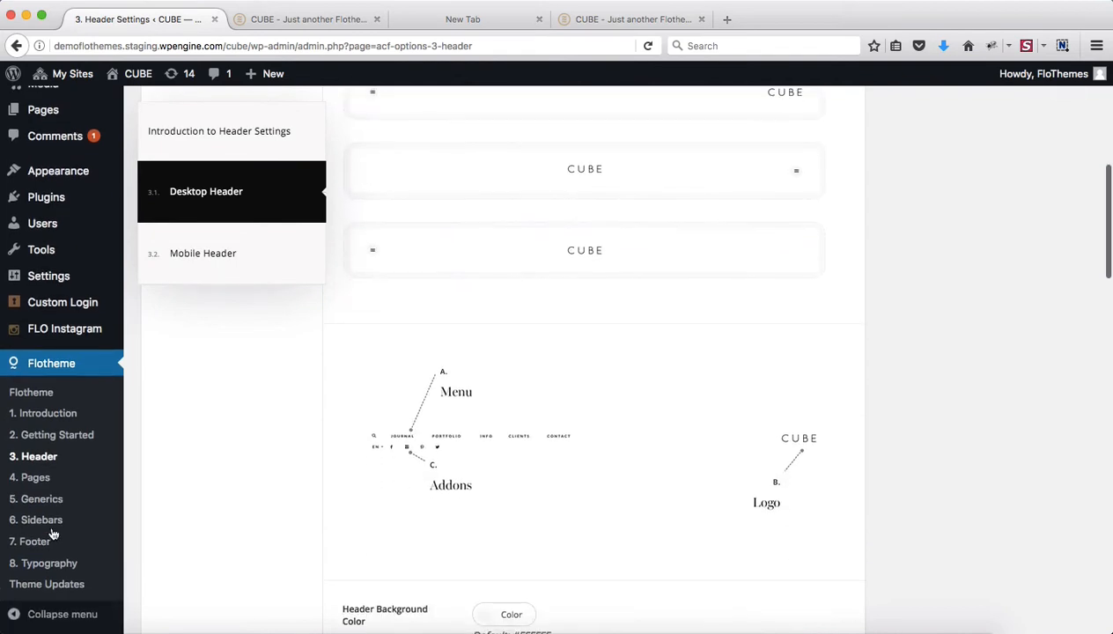
left_click(38, 561)
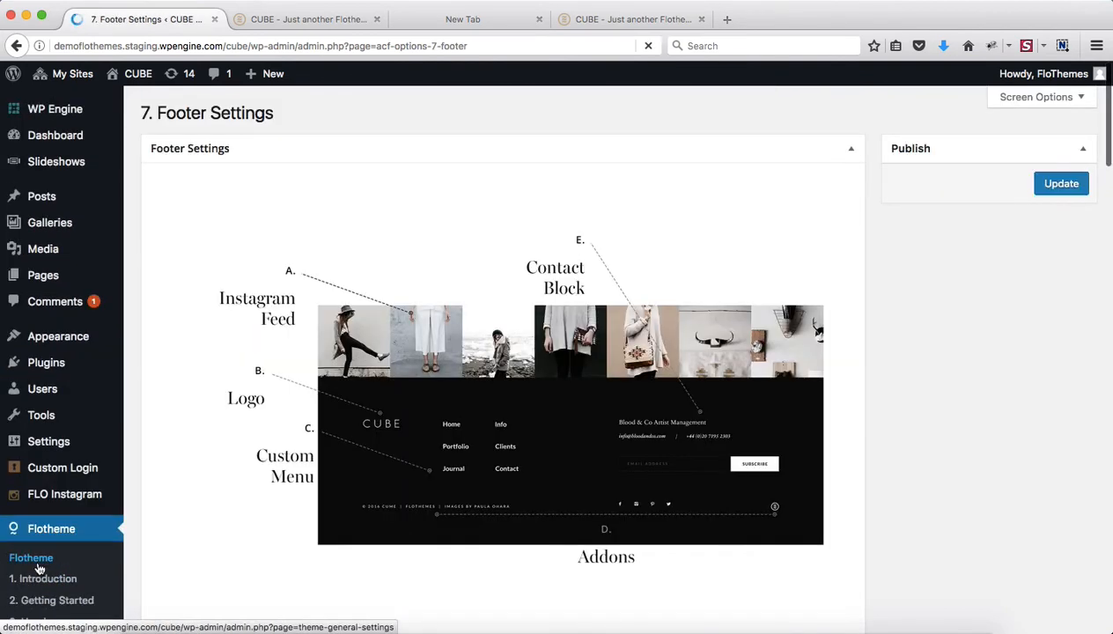
scroll(360, 298, "down", 7)
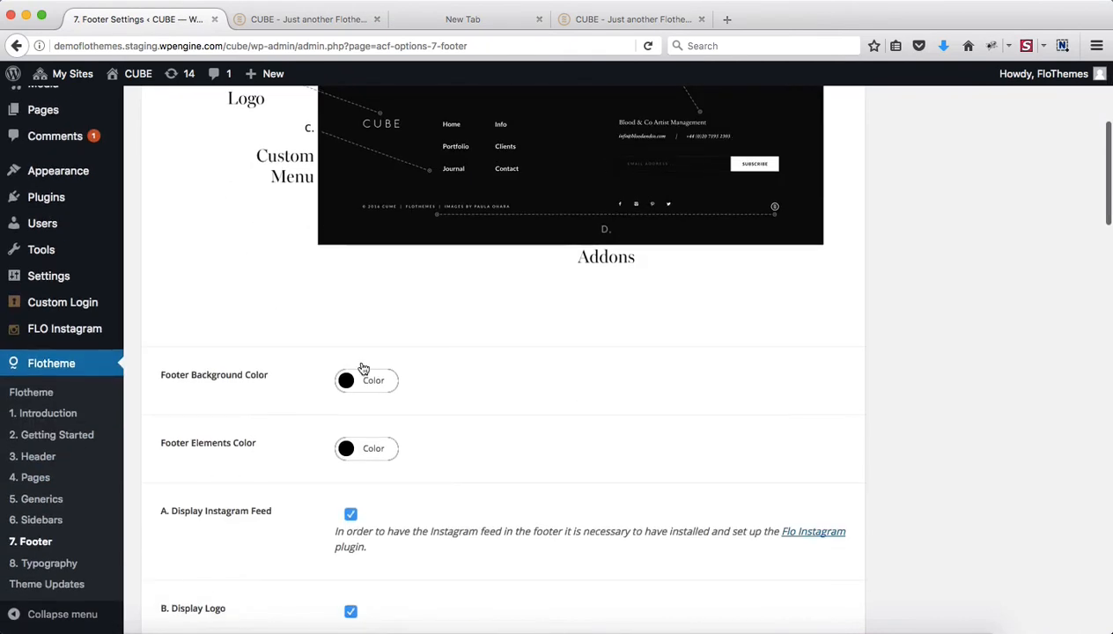
Step: Copy the Footer Background Color value from the documentation and set the footer's background color to #f9f9f9
left_click(388, 390)
key("super+grave")
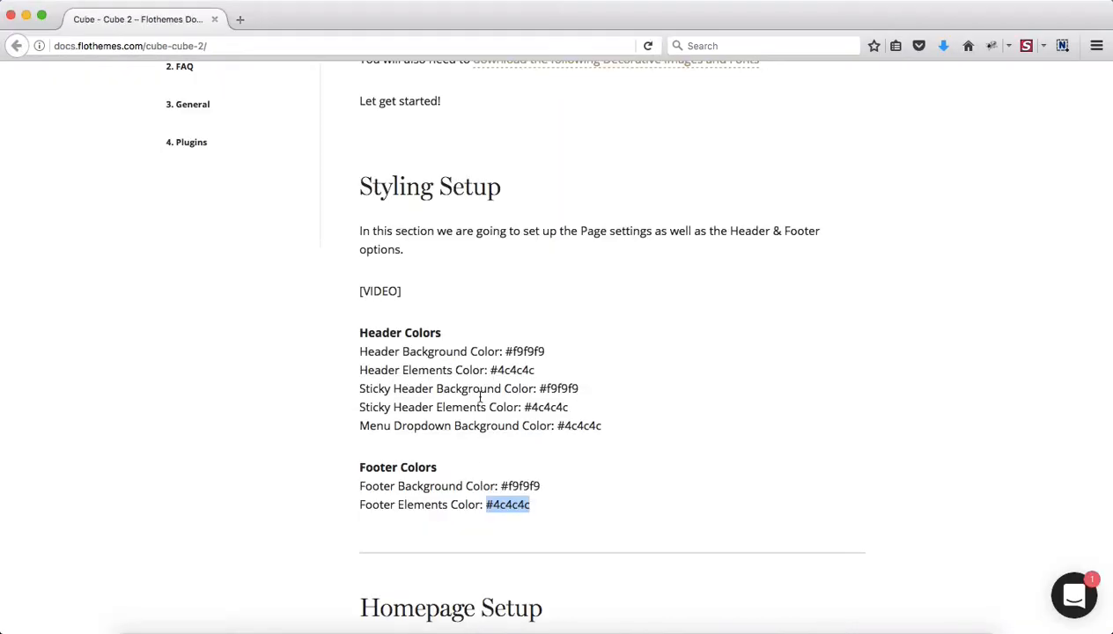
double_click(527, 487)
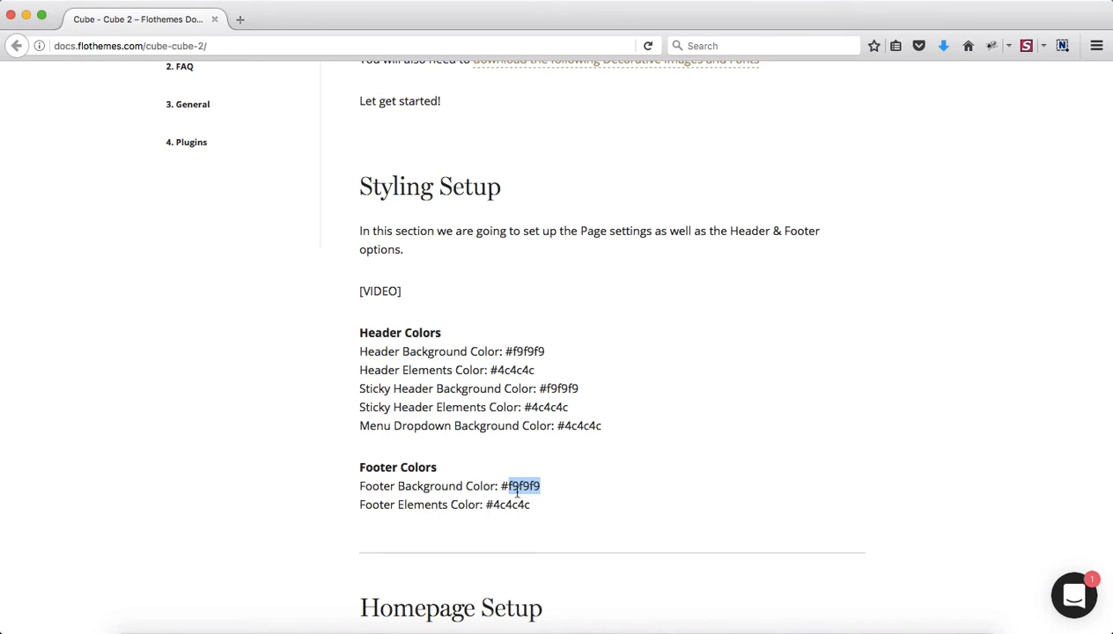
left_click_drag(503, 487, 544, 492)
key("super+c")
key("super+grave")
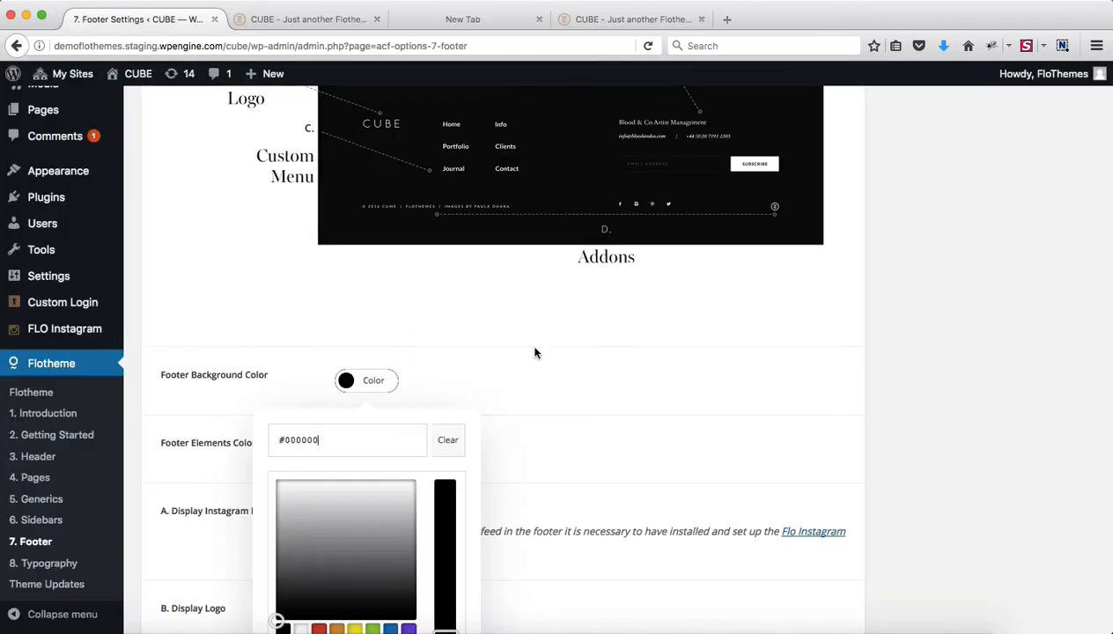
double_click(345, 435)
key("super+v")
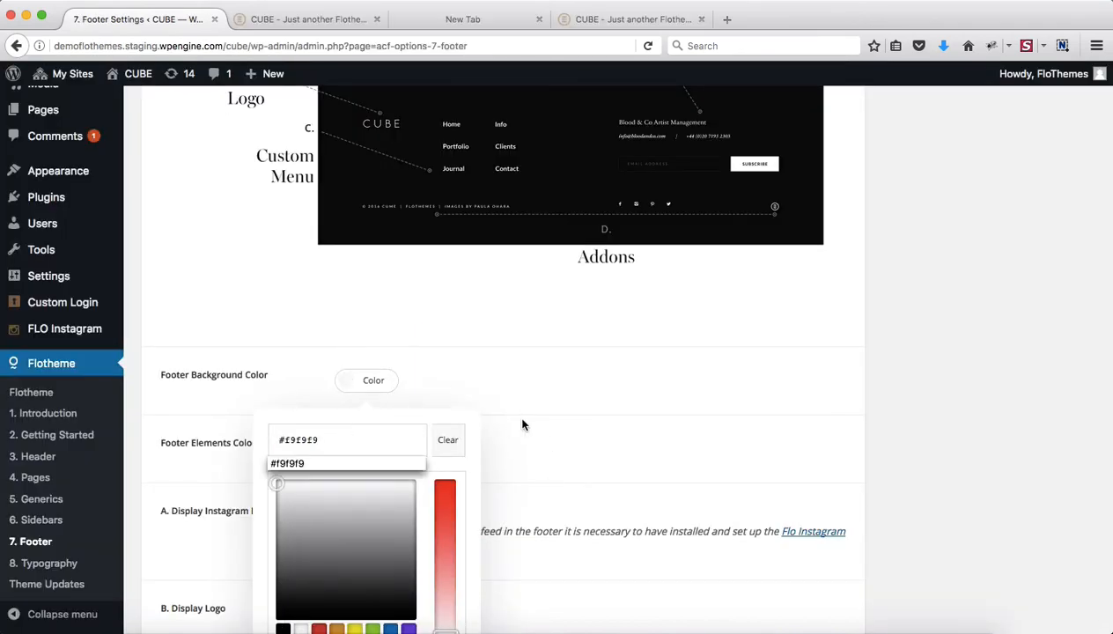
left_click(523, 424)
Step: Copy the Footer Elements Color value from the documentation and set the footer's elements color to #4c4c4c
left_click(371, 450)
key("super+grave")
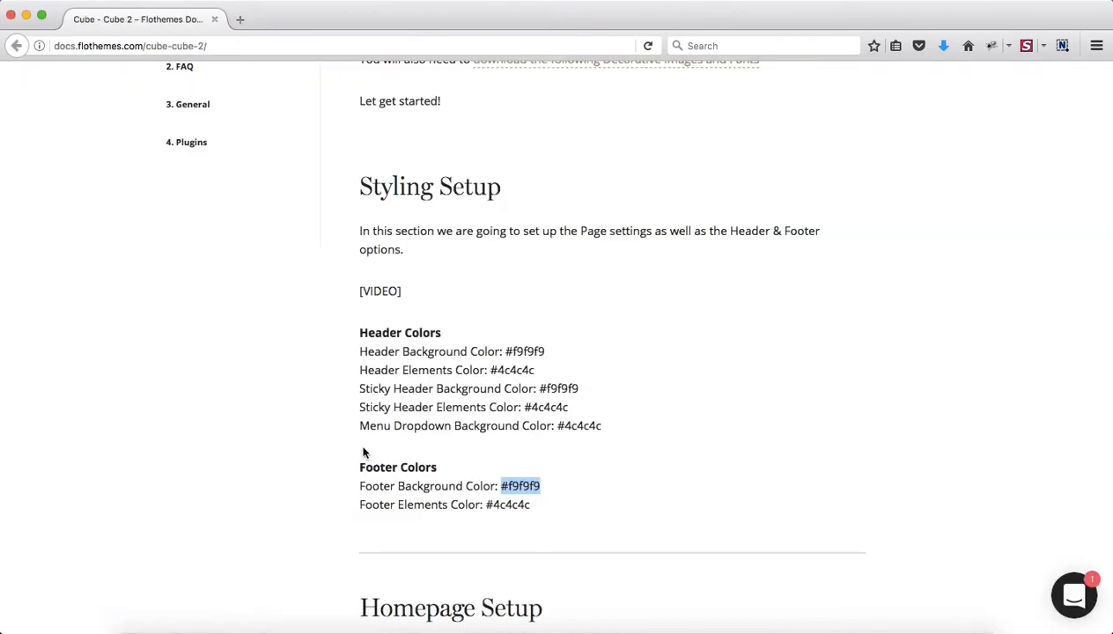
left_click_drag(486, 504, 568, 509)
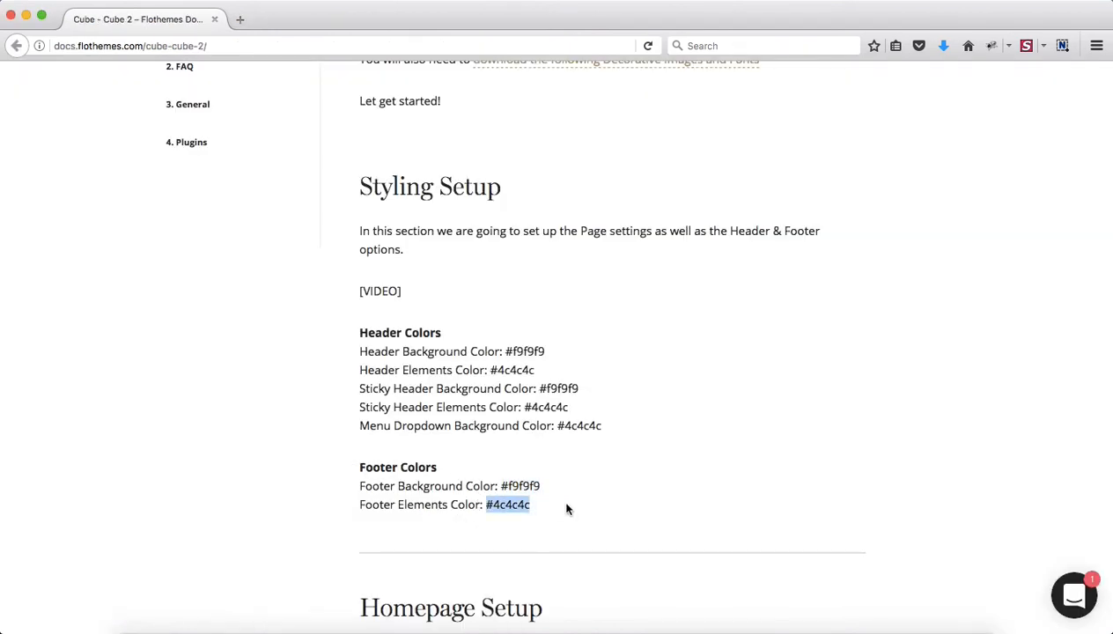
key("super+c")
key("super+grave")
triple_click(368, 515)
key("super+v")
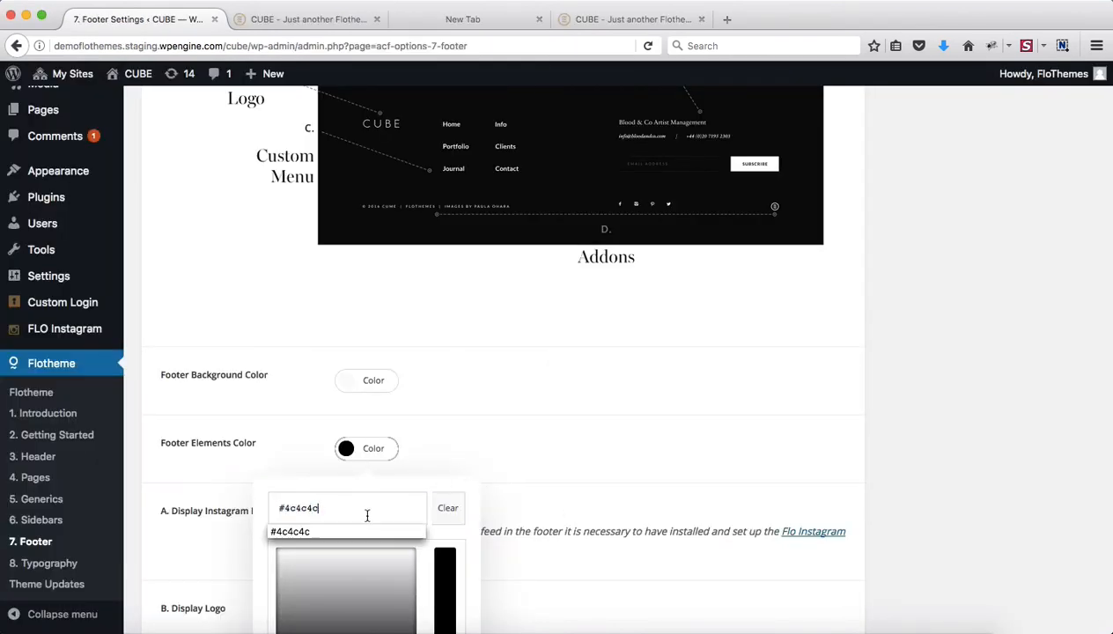
left_click(545, 434)
Step: Save the footer settings and open the CUBE staging site's homepage in a separate tab
scroll(545, 434, "down", 3)
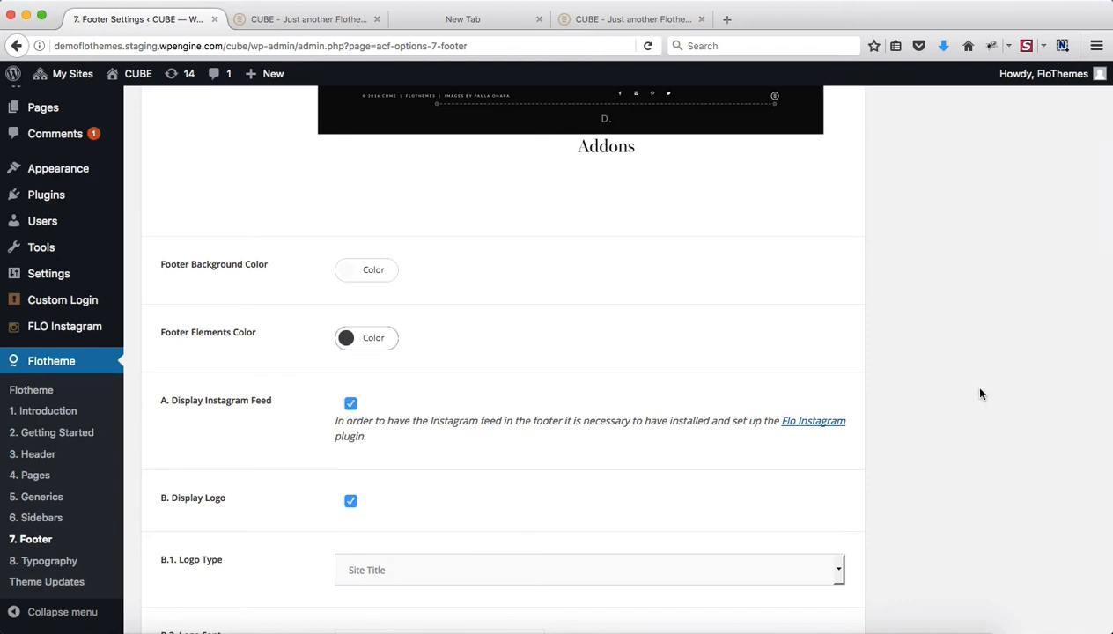
scroll(981, 394, "up", 5)
scroll(1041, 186, "down", 1)
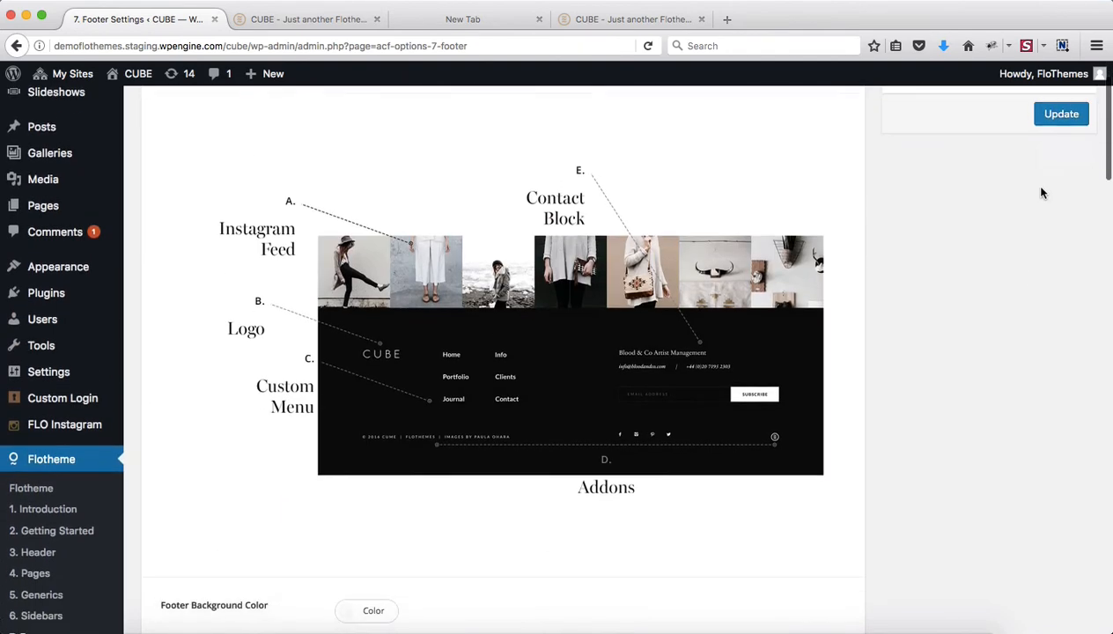
scroll(1042, 193, "up", 1)
left_click(1075, 191)
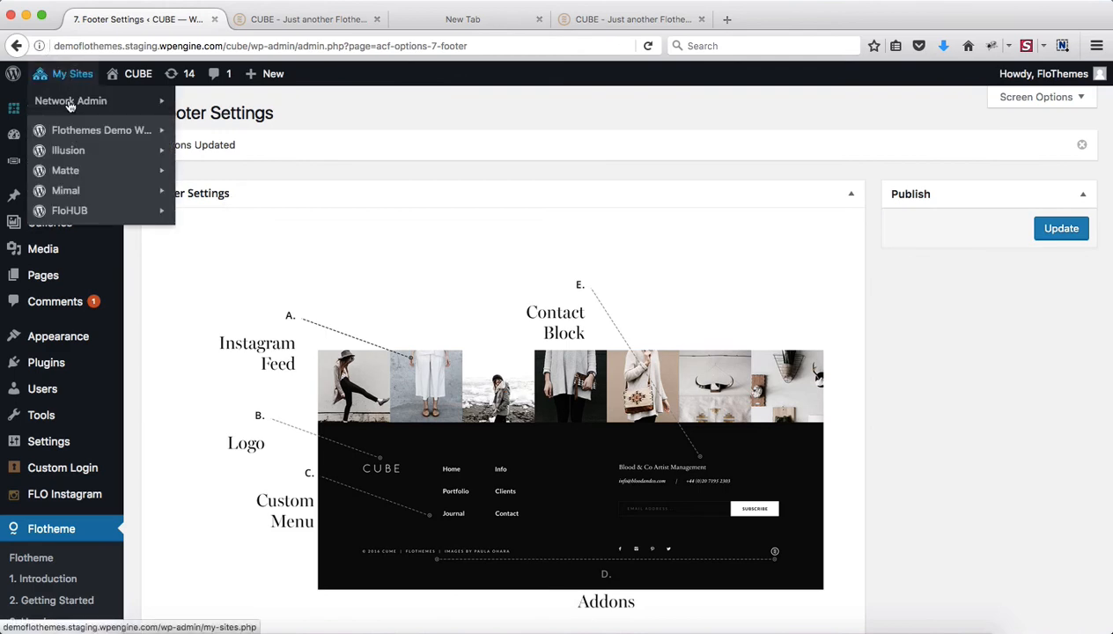
mouse_move(131, 74)
left_click(124, 99)
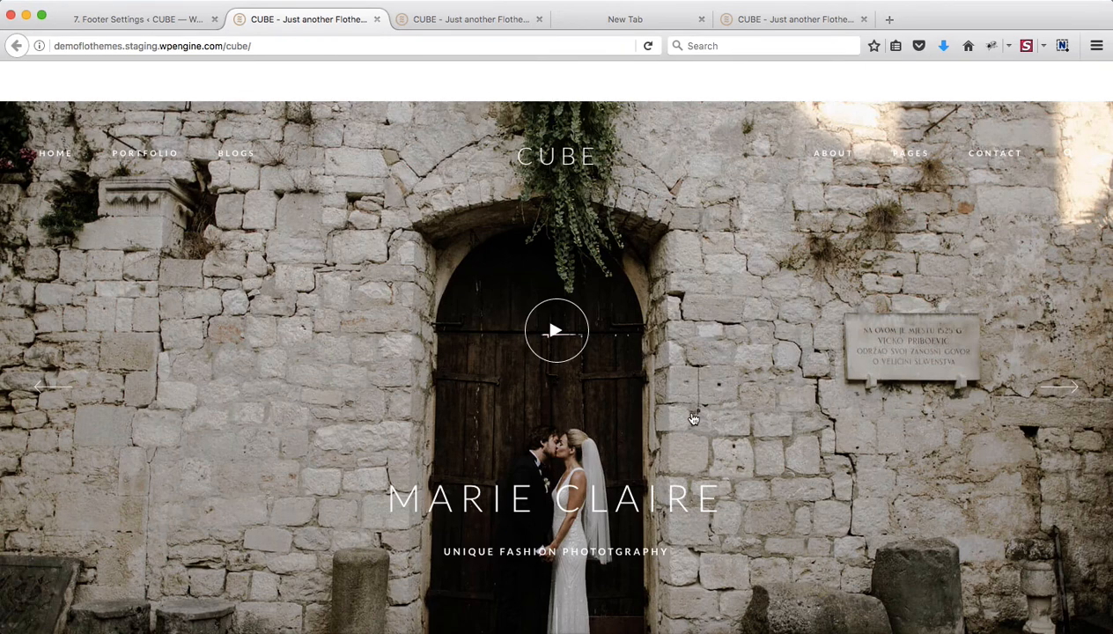
Step: In the Flotheme Pages general settings, raise the Pages Horizontal Border to match the 50px vertical border, and save
key("ctrl+shift+Tab")
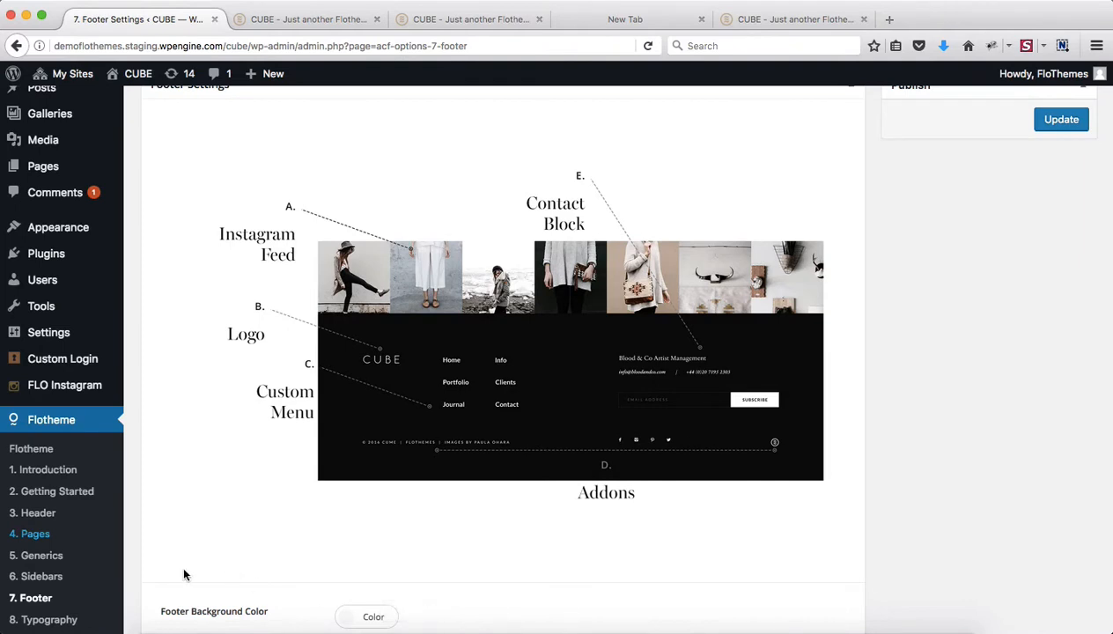
left_click(35, 534, "super")
key("ctrl+Tab")
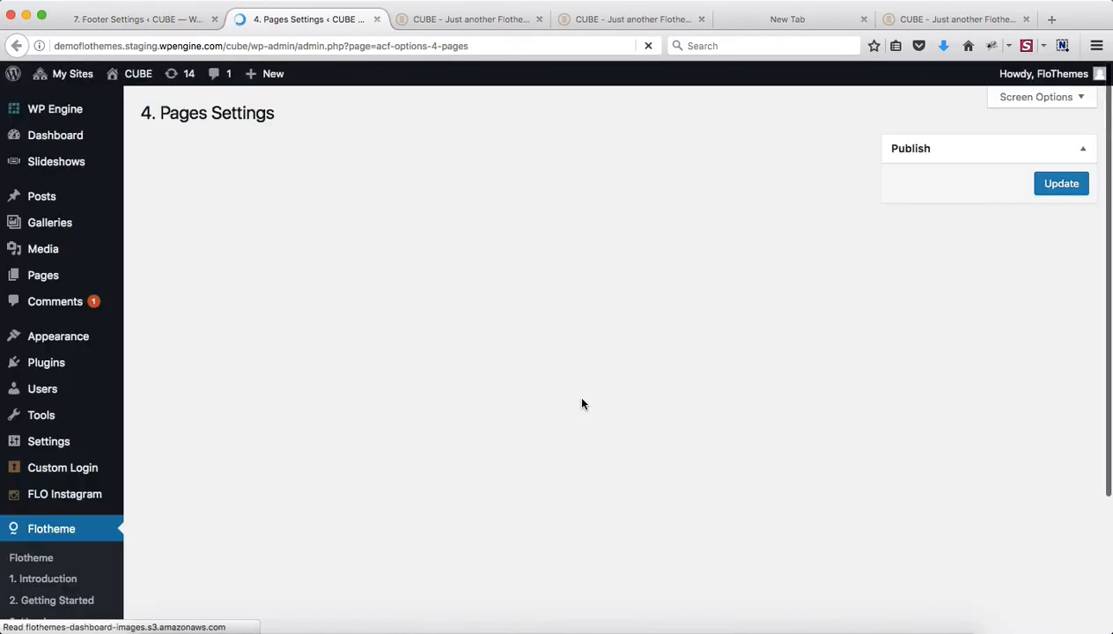
scroll(614, 478, "down", 3)
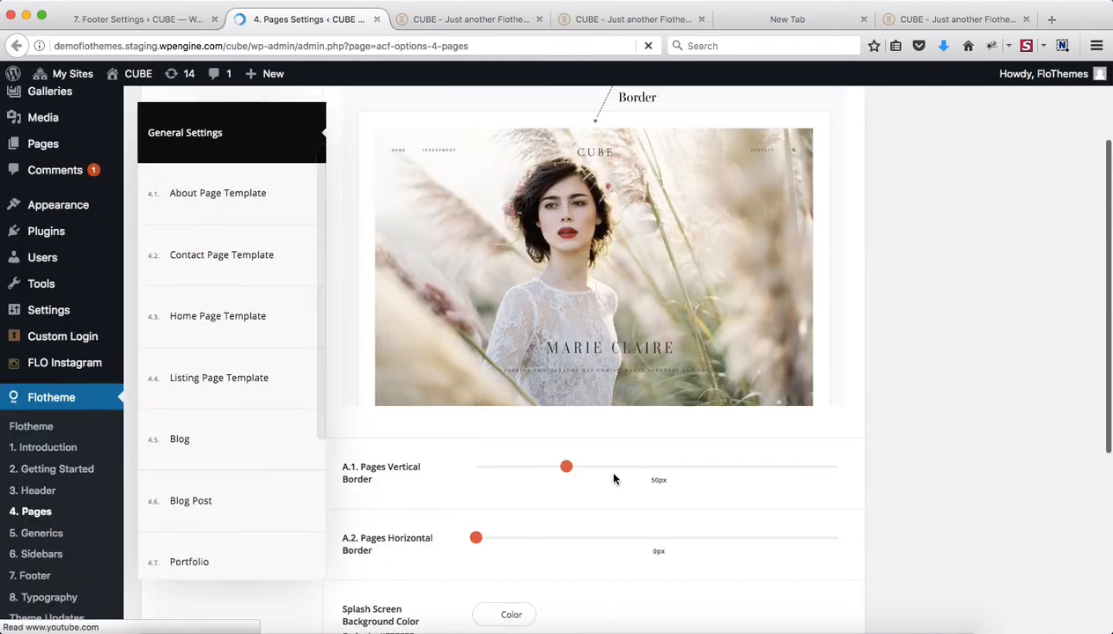
left_click_drag(479, 544, 568, 545)
scroll(976, 477, "up", 3)
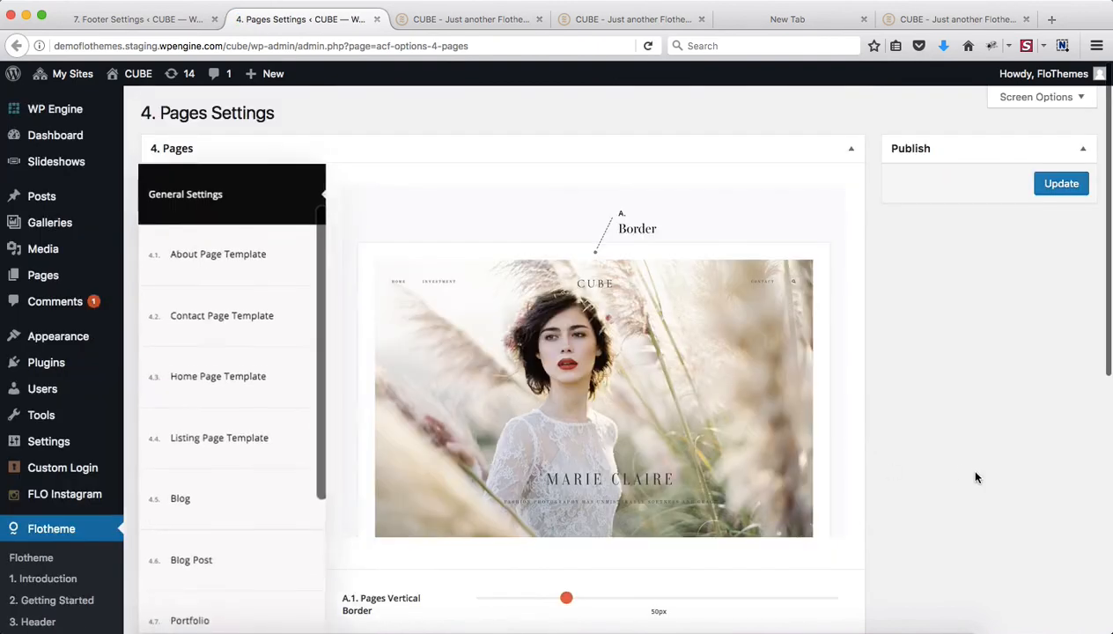
left_click(1061, 185)
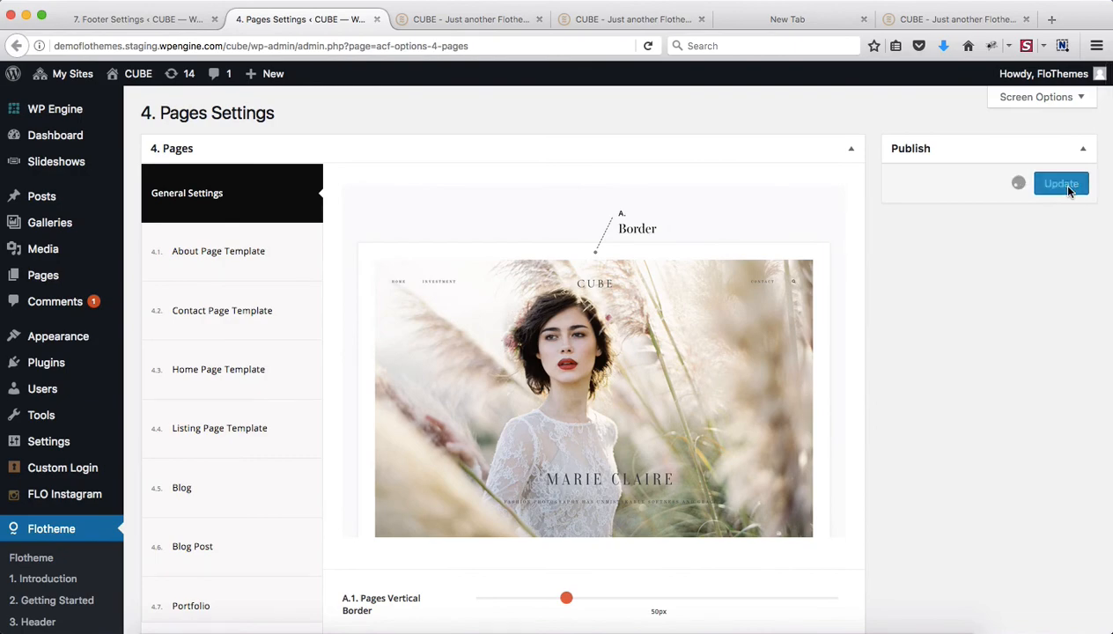
Step: Reload the staging homepage and check its border, sticky header and footer styling down the whole page
key("ctrl+Tab")
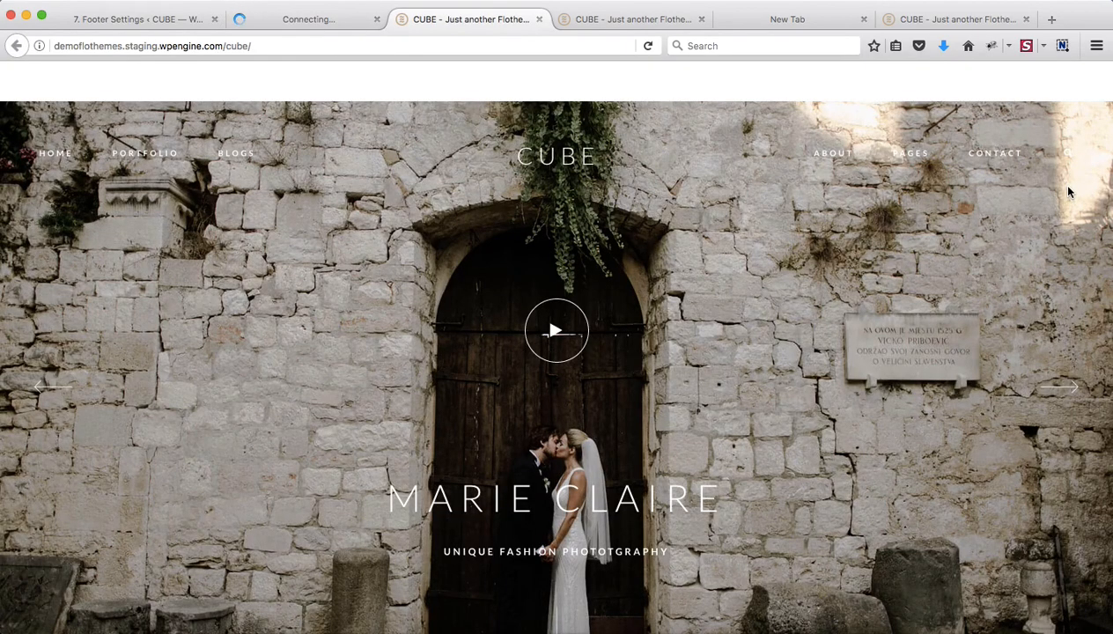
key("super+r")
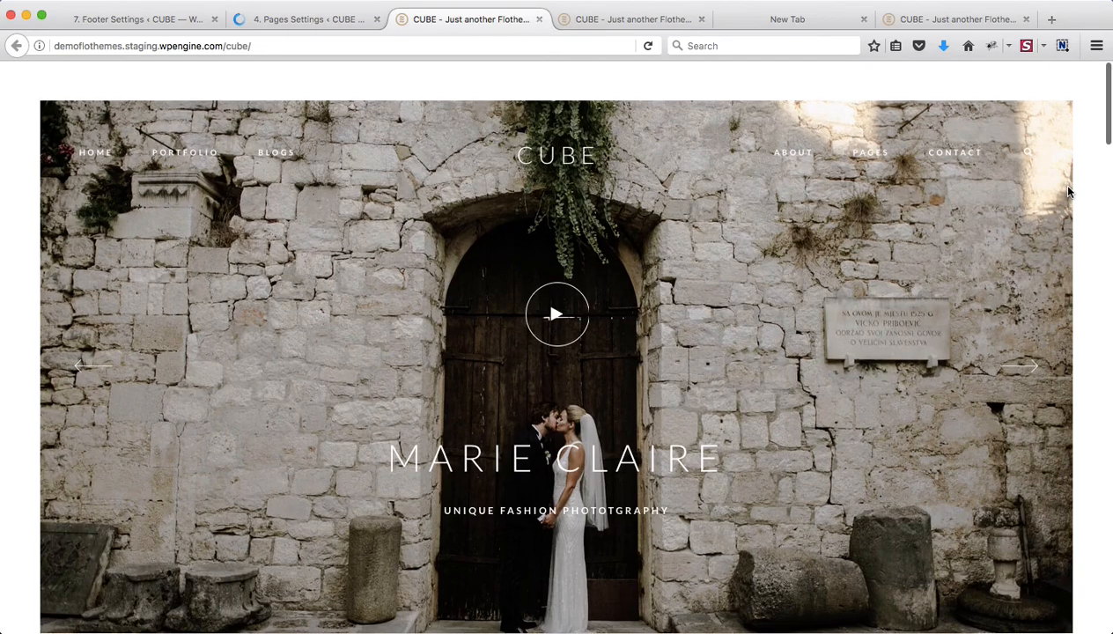
scroll(1068, 192, "down", 5)
scroll(1069, 193, "down", 7)
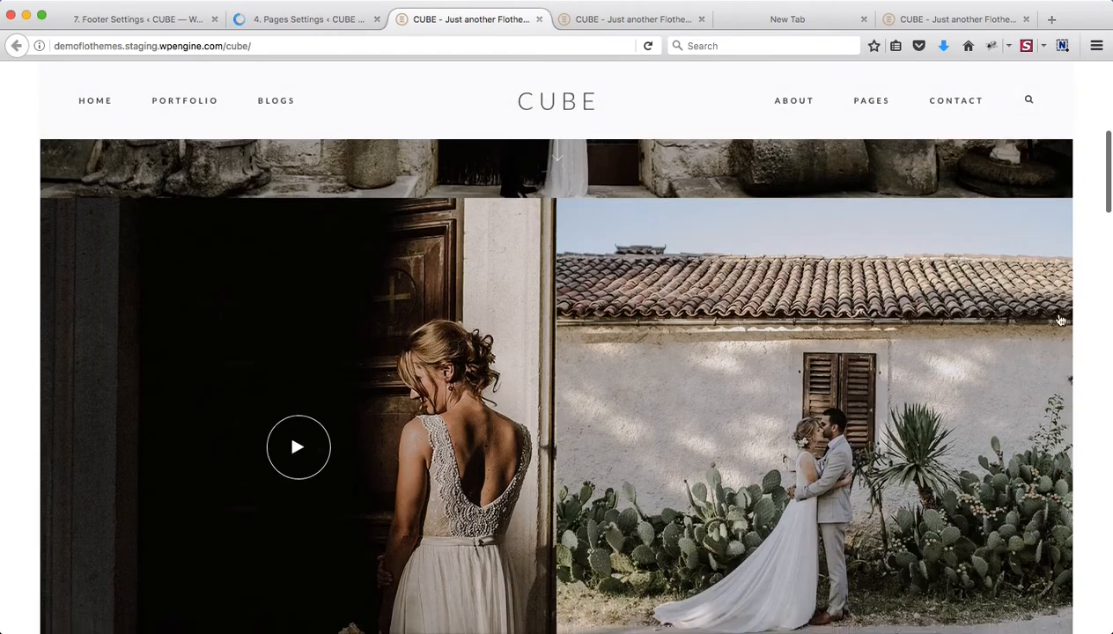
scroll(1061, 320, "down", 12)
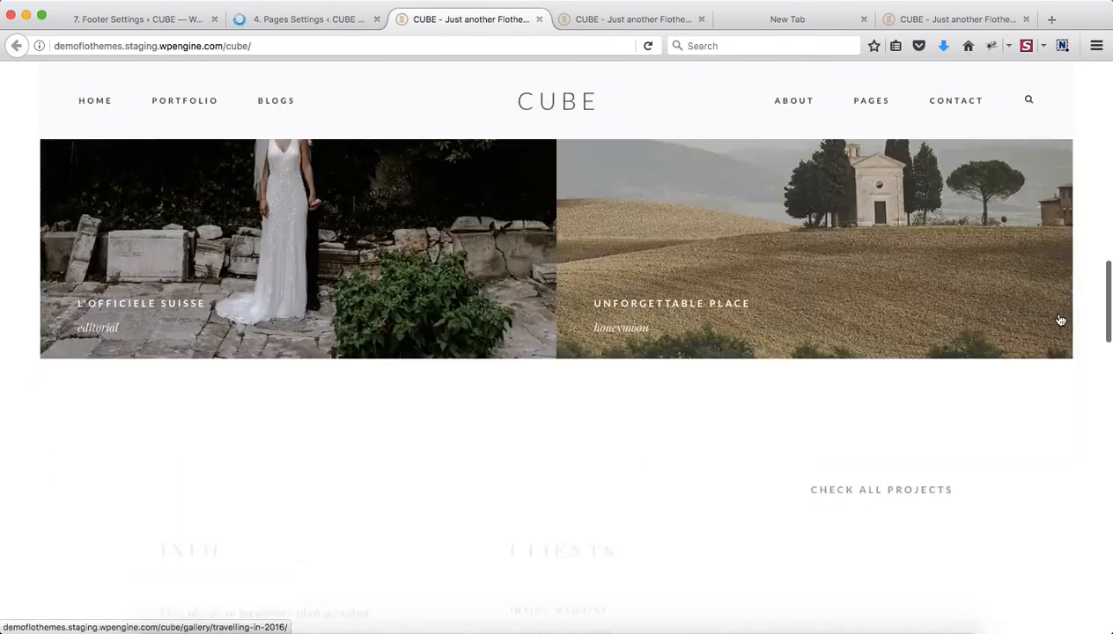
scroll(1061, 321, "down", 12)
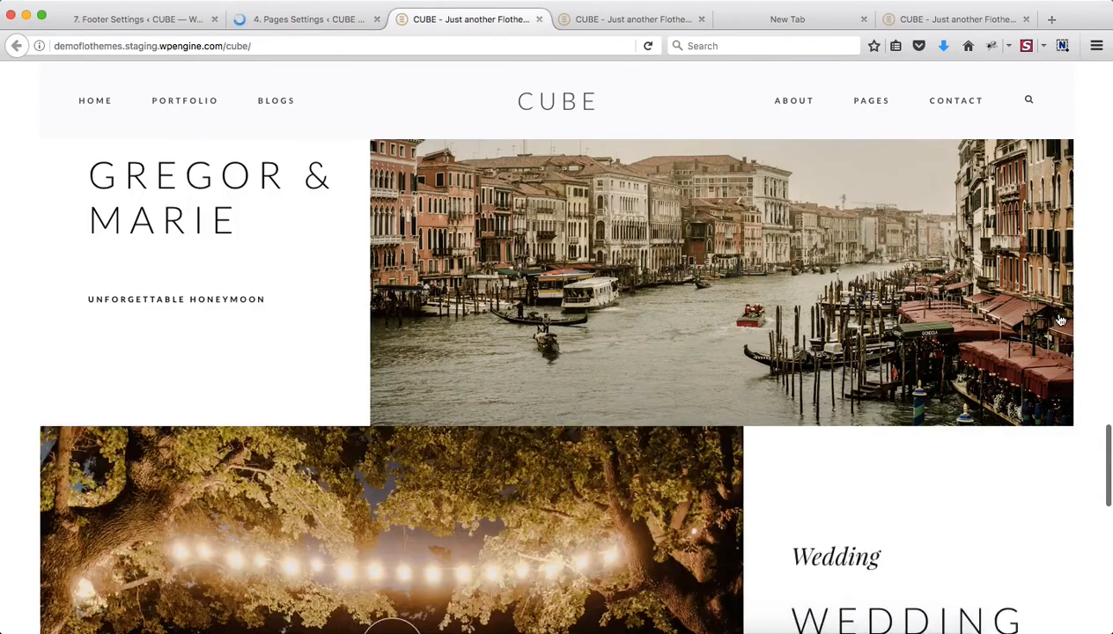
scroll(1060, 319, "down", 10)
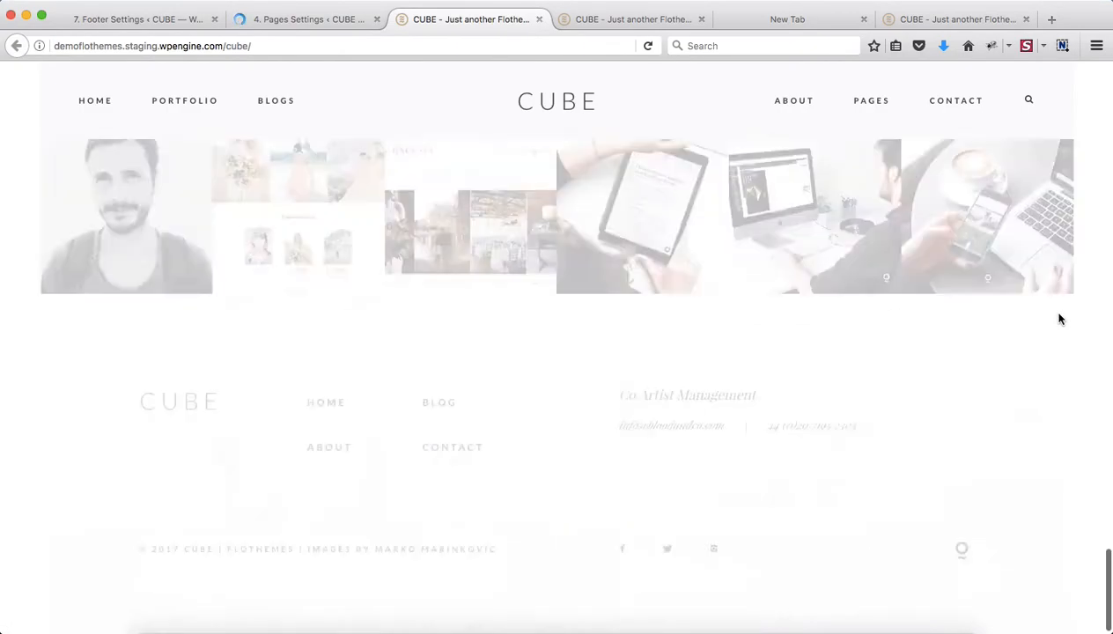
Step: Switch to the CUBE 2 demo homepage and examine its header, border and gallery sections for comparison
left_click(940, 22)
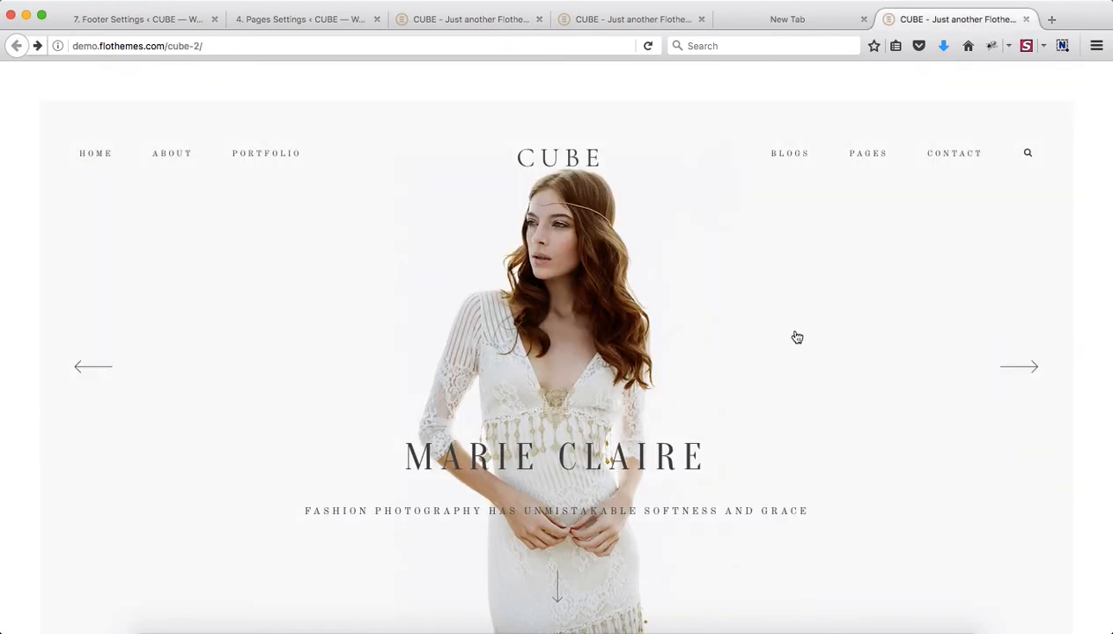
mouse_move(782, 164)
scroll(200, 319, "down", 10)
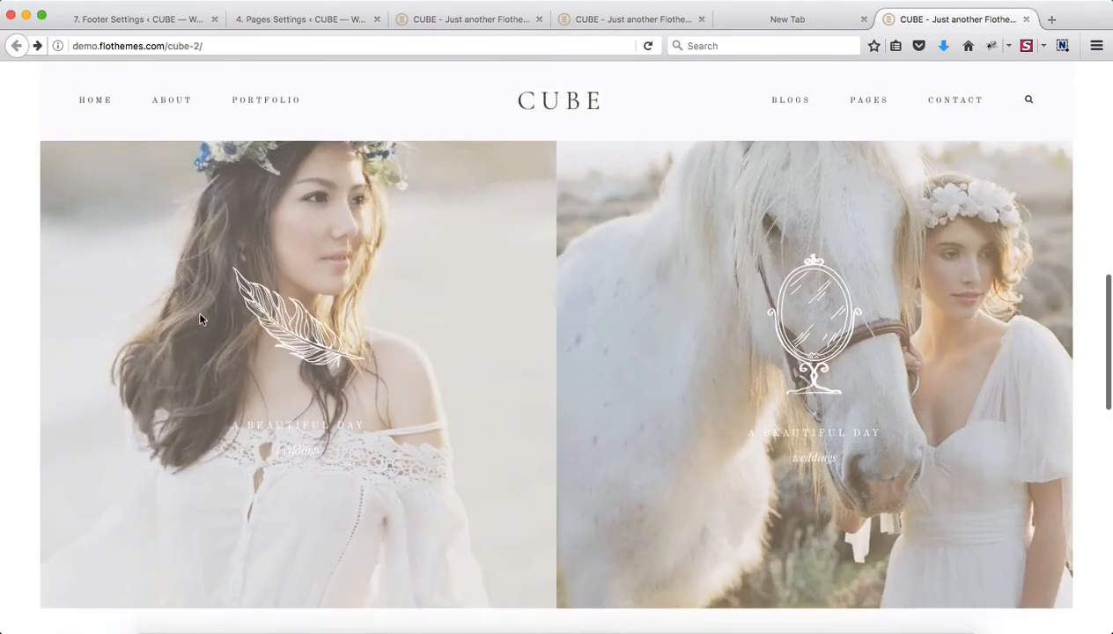
scroll(200, 319, "up", 8)
scroll(200, 319, "down", 8)
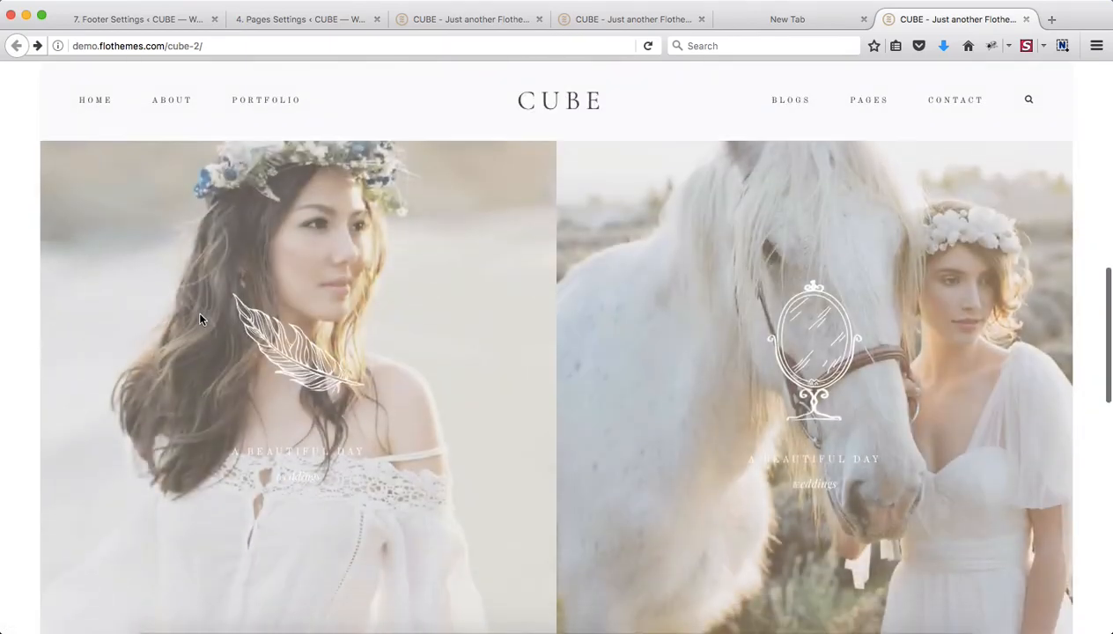
scroll(200, 318, "down", 3)
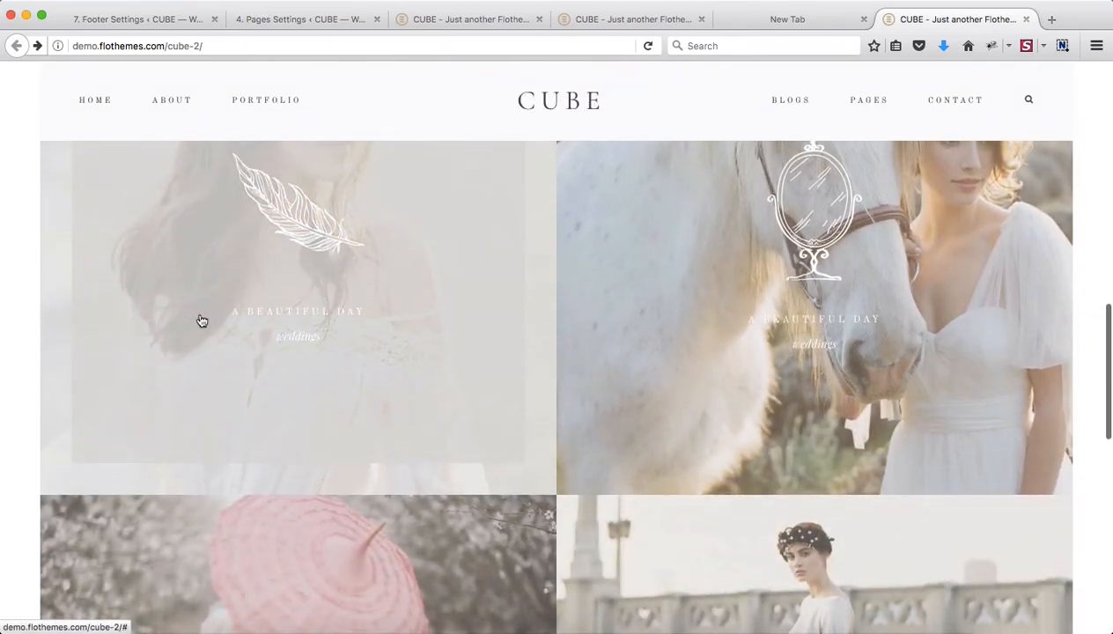